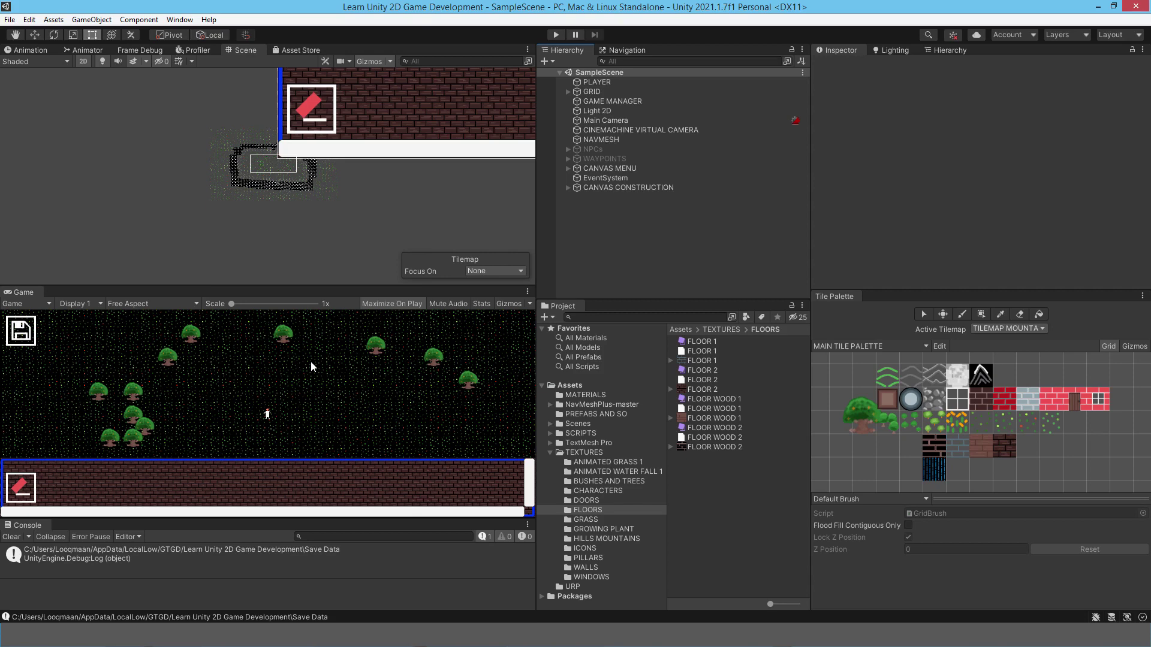
Start the game in Play mode and walk the player up and to the right
click(556, 35)
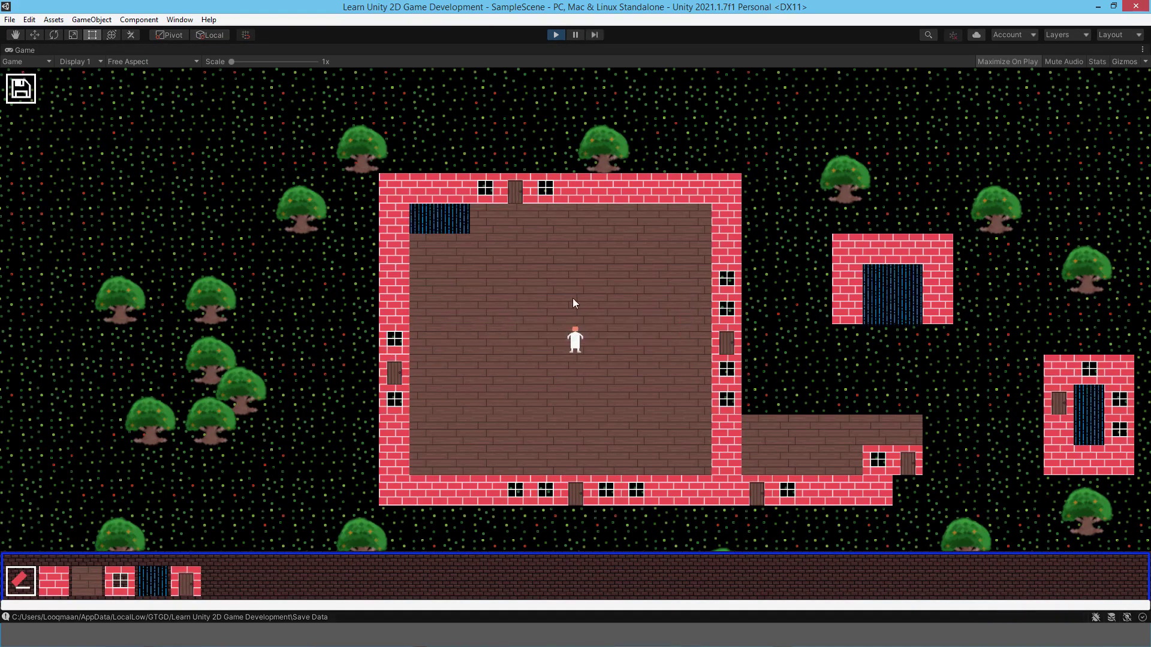
key(w+d)
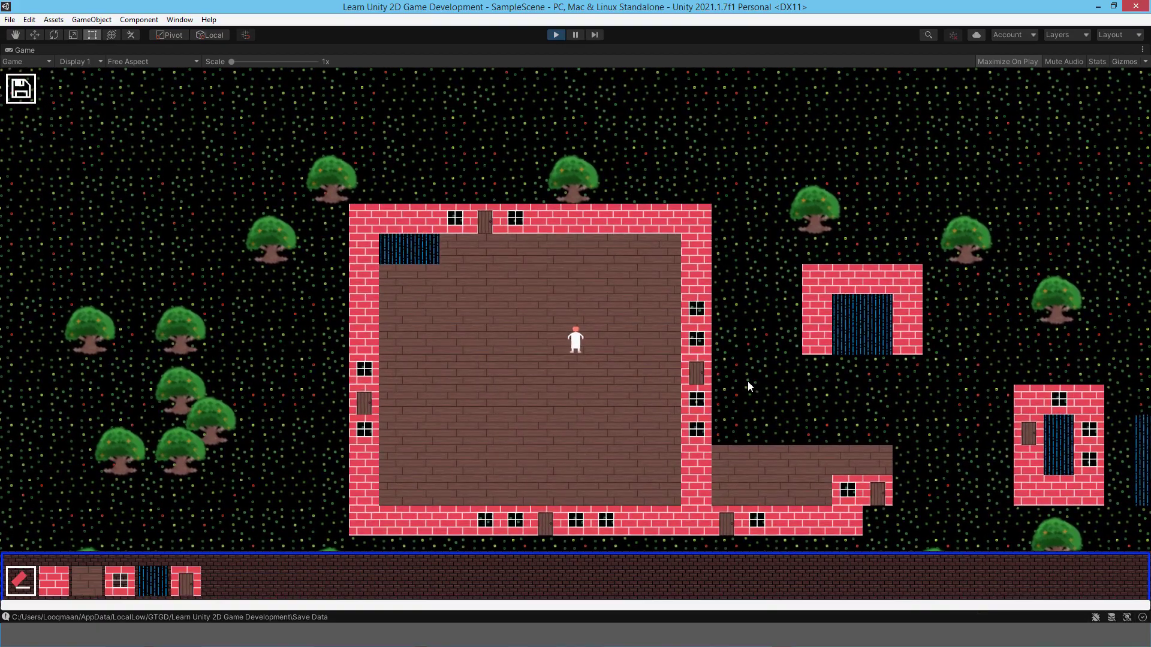
key(d)
key(d)
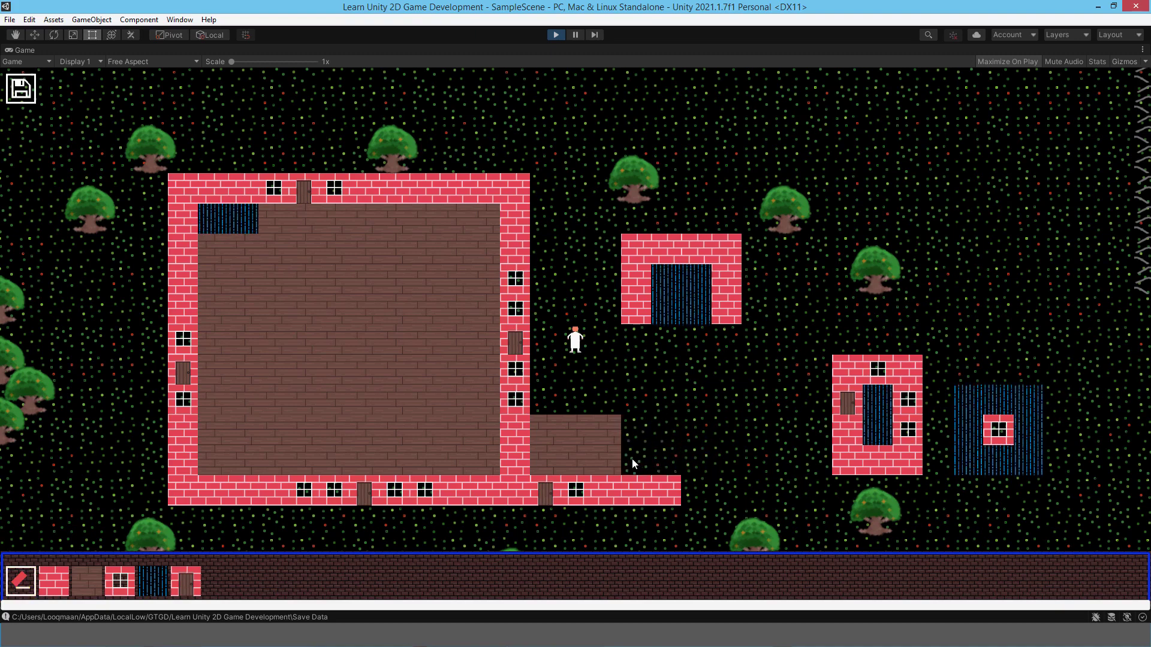
Erase the annex's end floor tile and the last lower-wall brick, then walk the player up
click(608, 434)
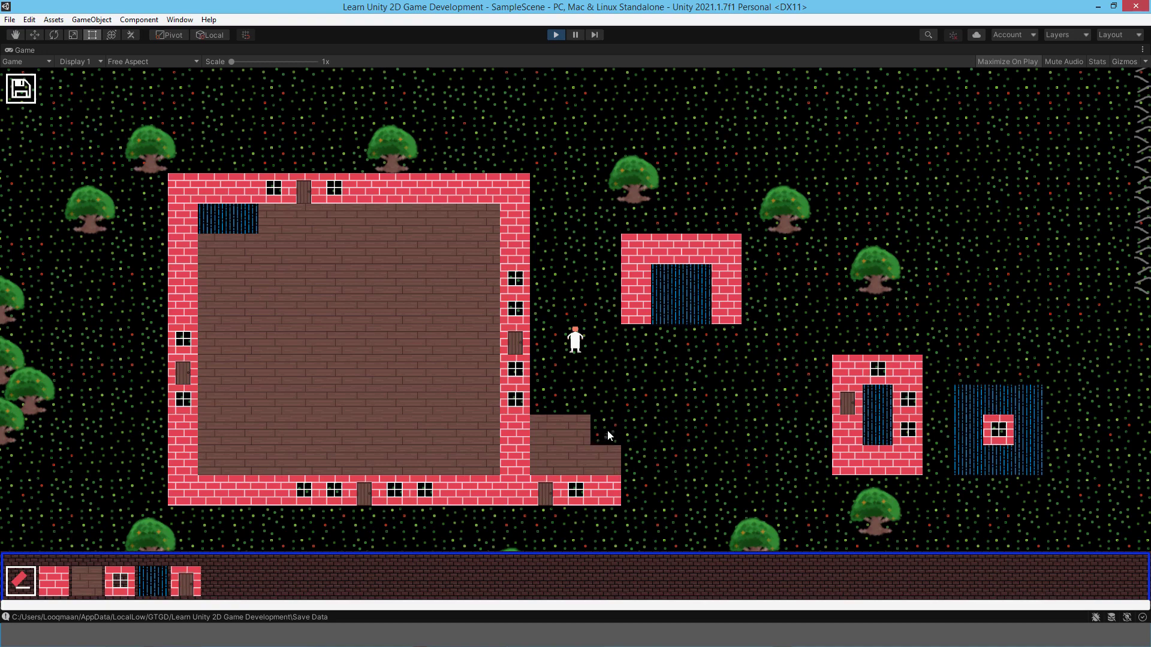
click(610, 489)
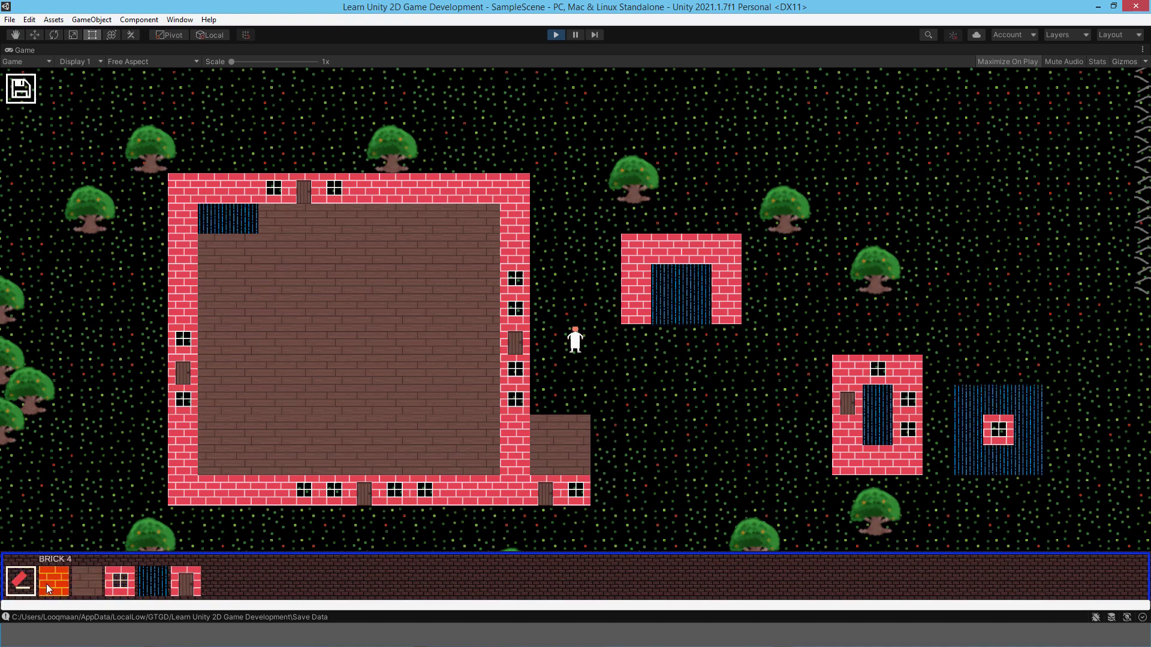
key(w)
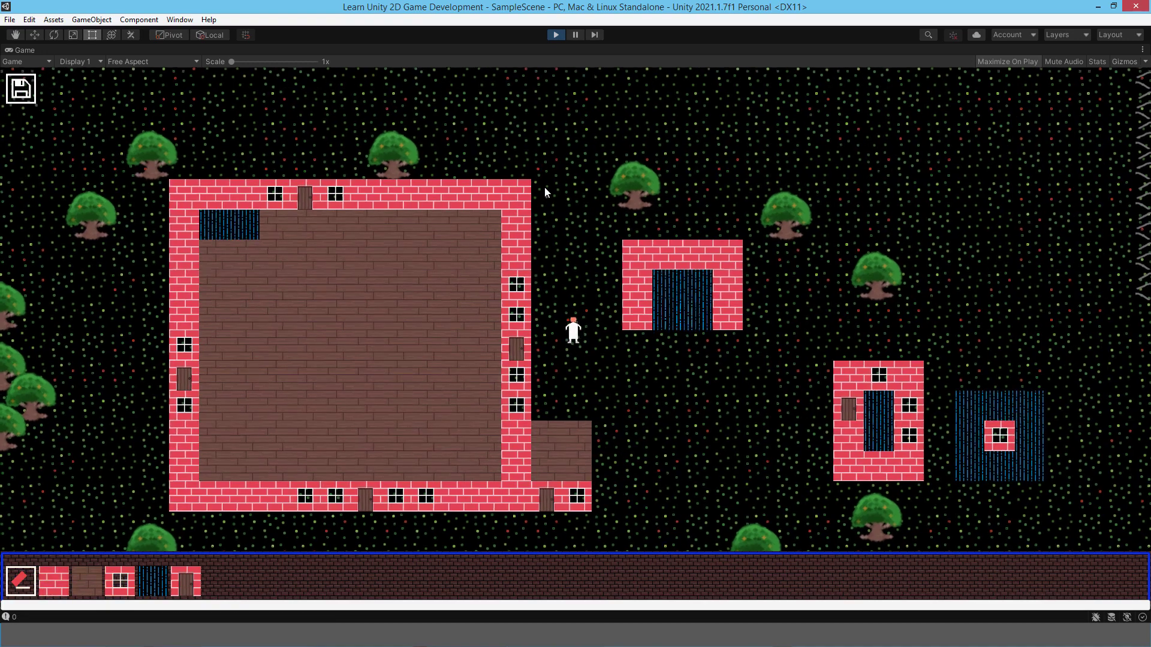
key(w)
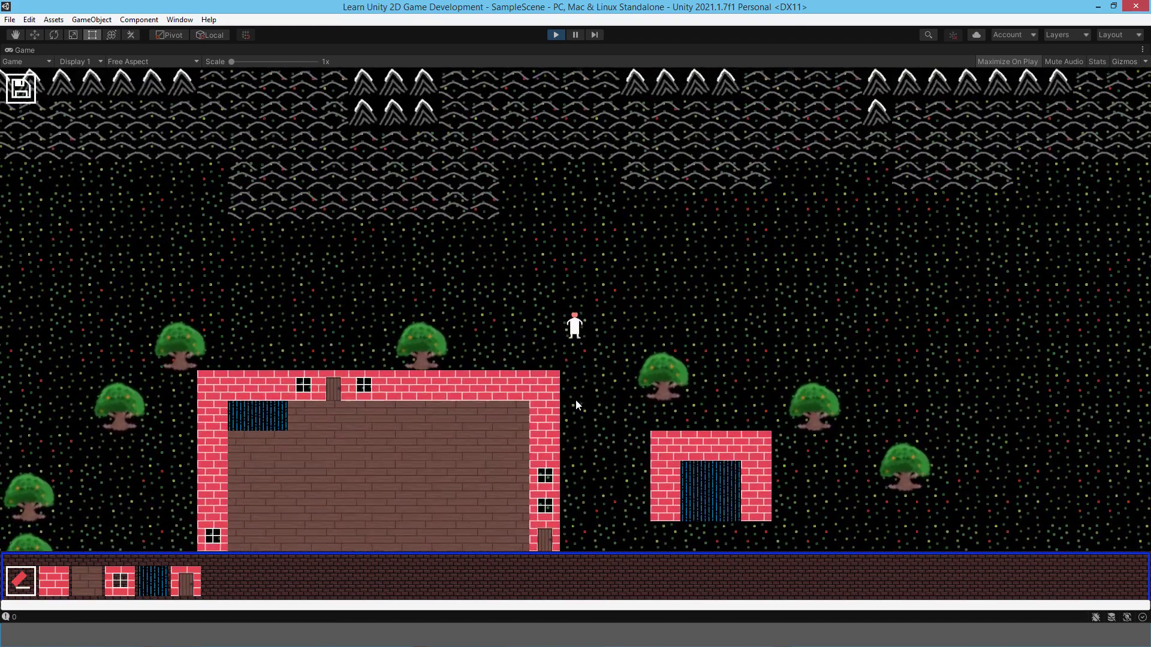
Paint bricks linking the house to the water building and walk the player down off them
mouse_move(575, 405)
mouse_down()
mouse_move(620, 420)
mouse_move(610, 461)
mouse_move(670, 472)
mouse_up()
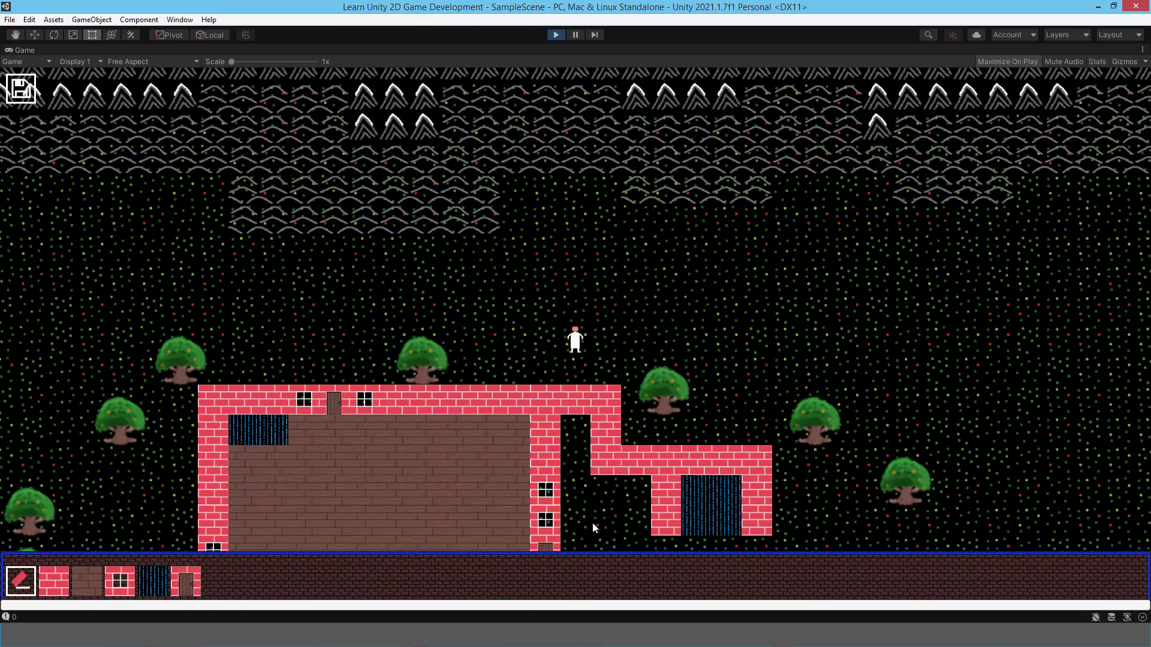
key(d)
key(s)
key(d)
key(s)
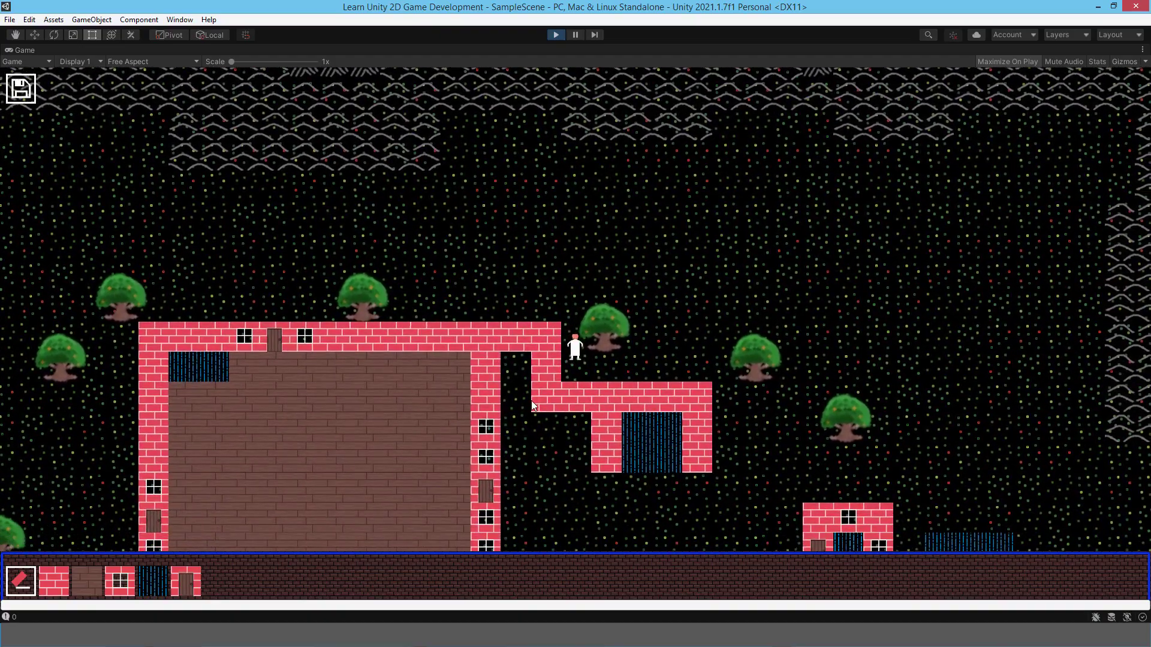
key(d)
key(s)
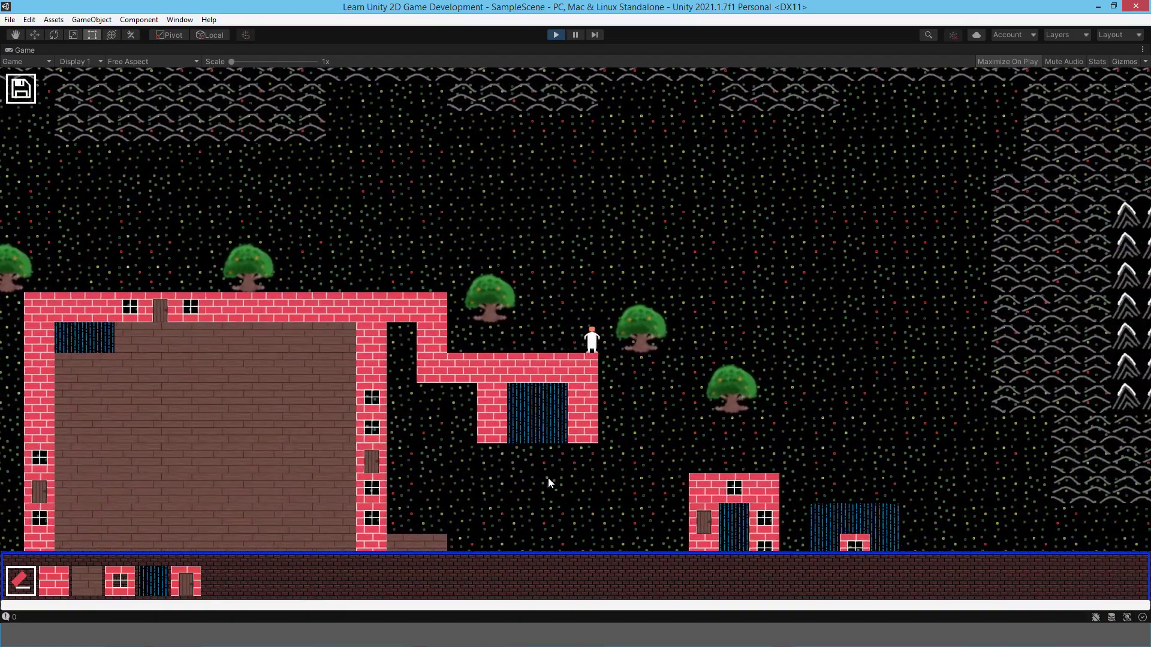
Walk the player down-left and back, then paint a brick wall along the bottom to the right
key(s)
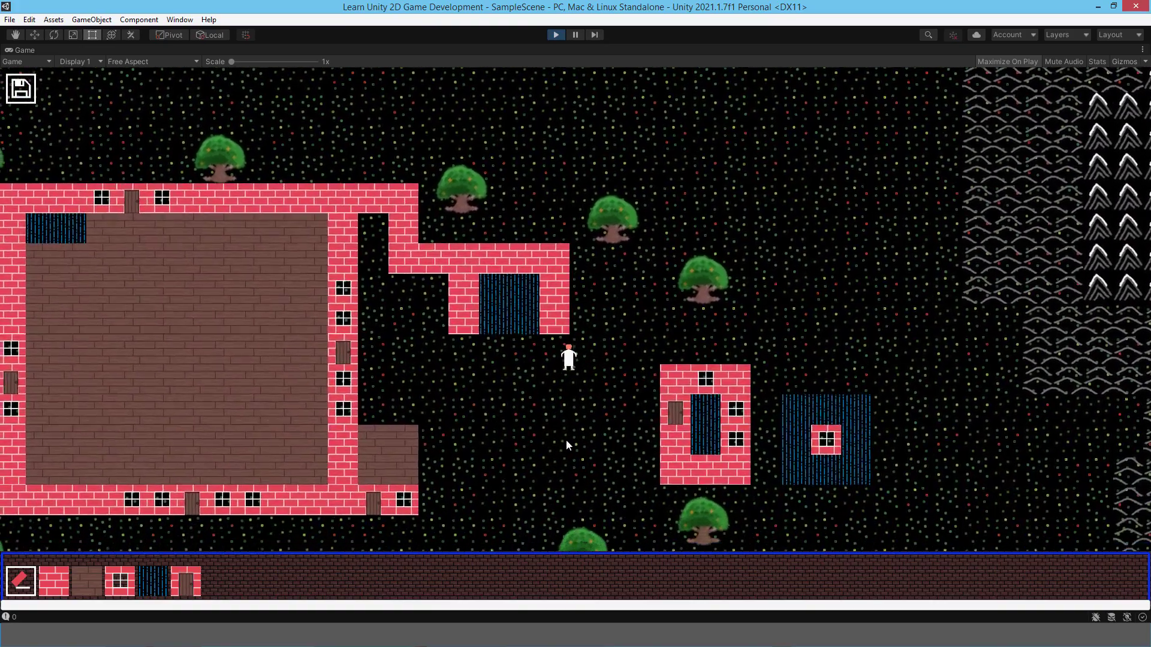
key(a)
key(a)
key(w)
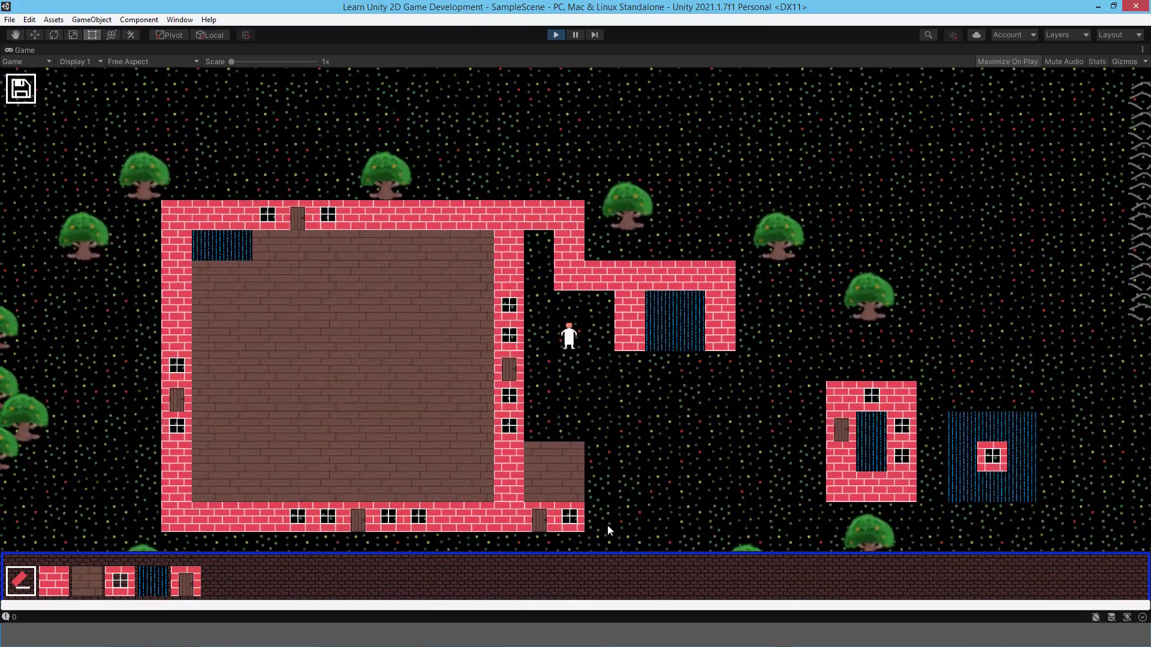
mouse_move(606, 524)
mouse_down()
mouse_move(597, 522)
mouse_move(720, 523)
mouse_move(731, 495)
mouse_move(728, 309)
mouse_up()
Place a door and a window in the new room's right wall
click(187, 591)
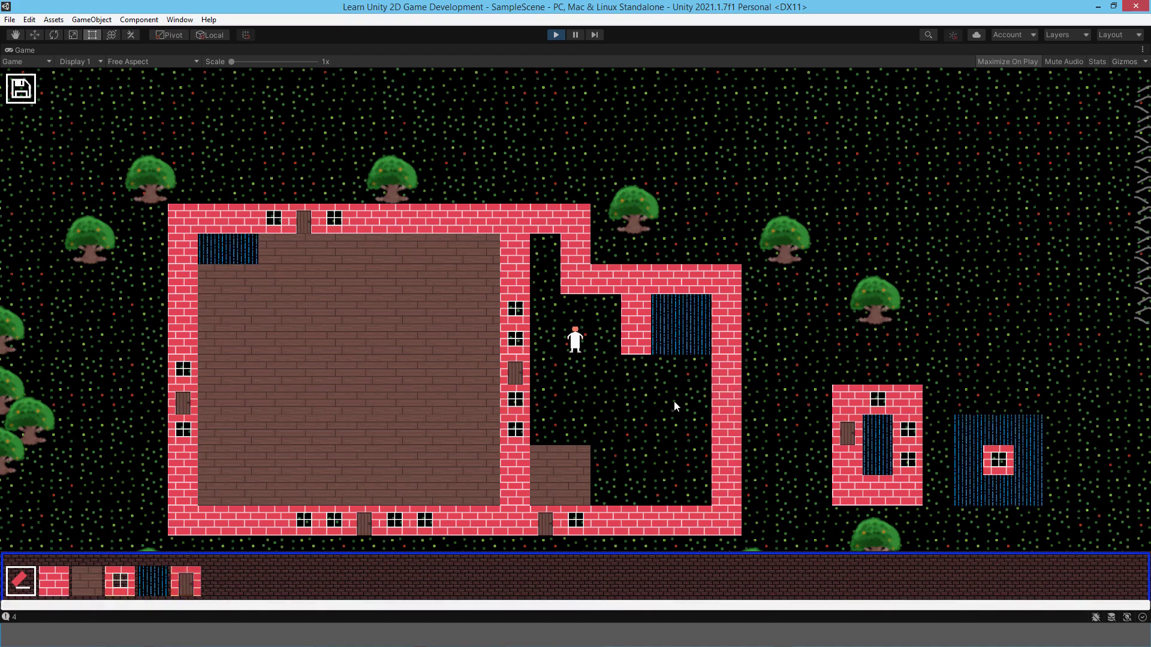
click(120, 581)
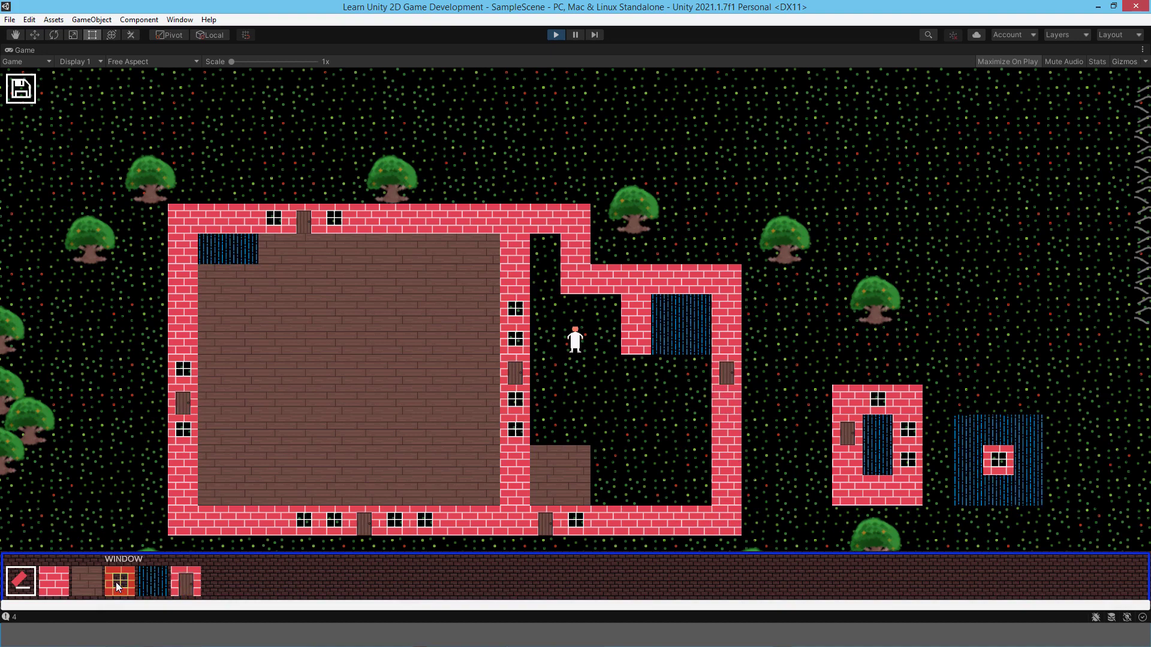
click(721, 398)
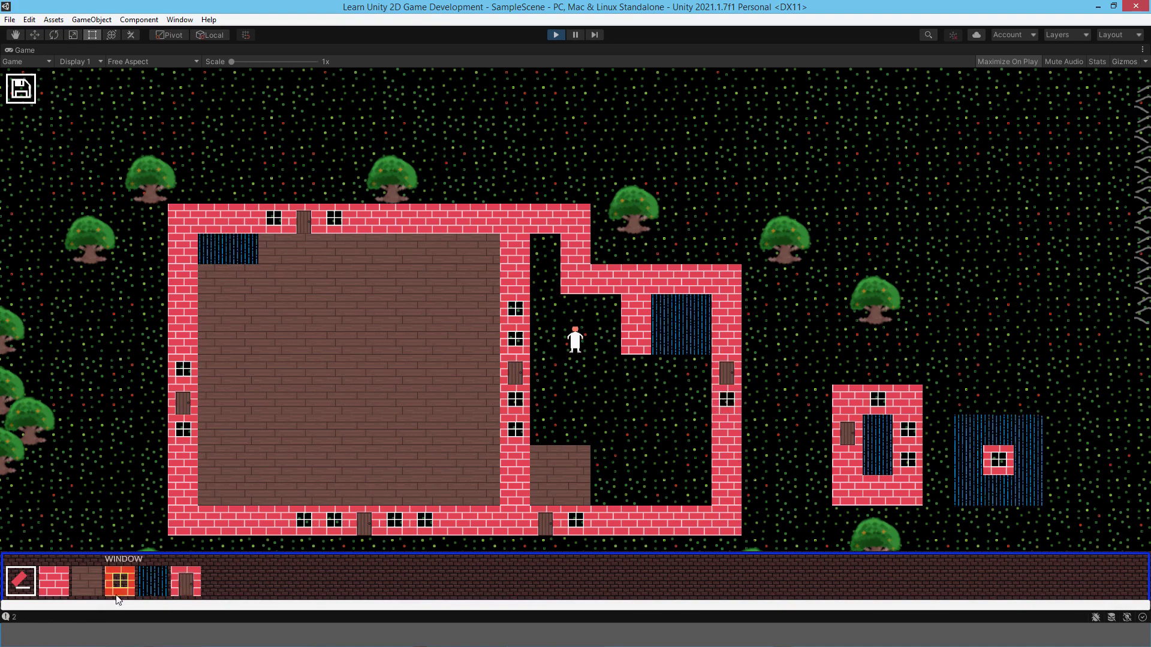
Paint Floor Wood 1 tiles inside the new room and along its bottom row
click(87, 582)
drag(599, 496, 650, 494)
click(660, 411)
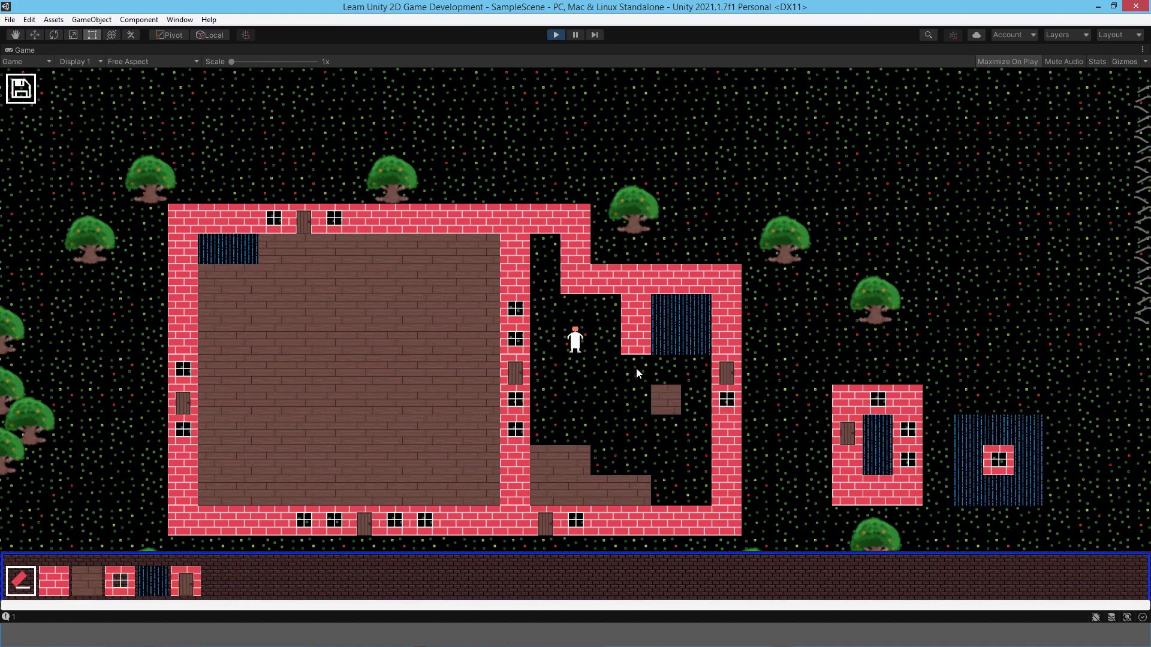
drag(635, 368, 696, 378)
click(695, 399)
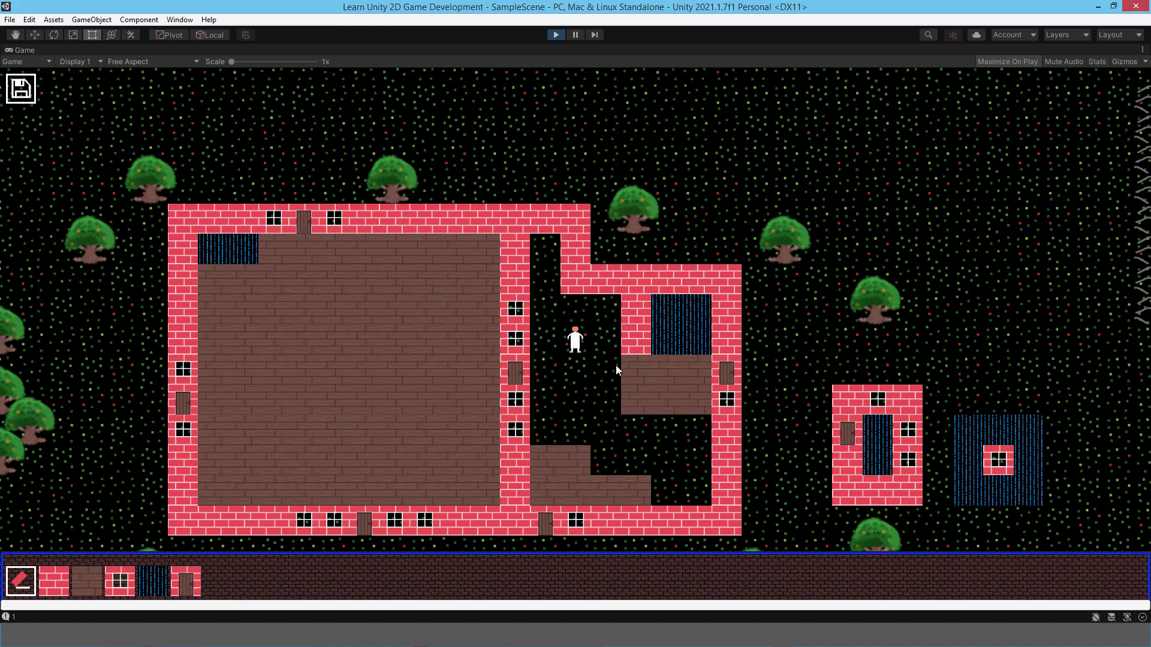
Fill the corridor and remaining dark patches with wood floor, adding one tile beside the small house
mouse_move(609, 345)
mouse_down()
mouse_move(588, 309)
mouse_move(577, 329)
mouse_move(549, 333)
mouse_move(537, 254)
mouse_move(542, 283)
mouse_up()
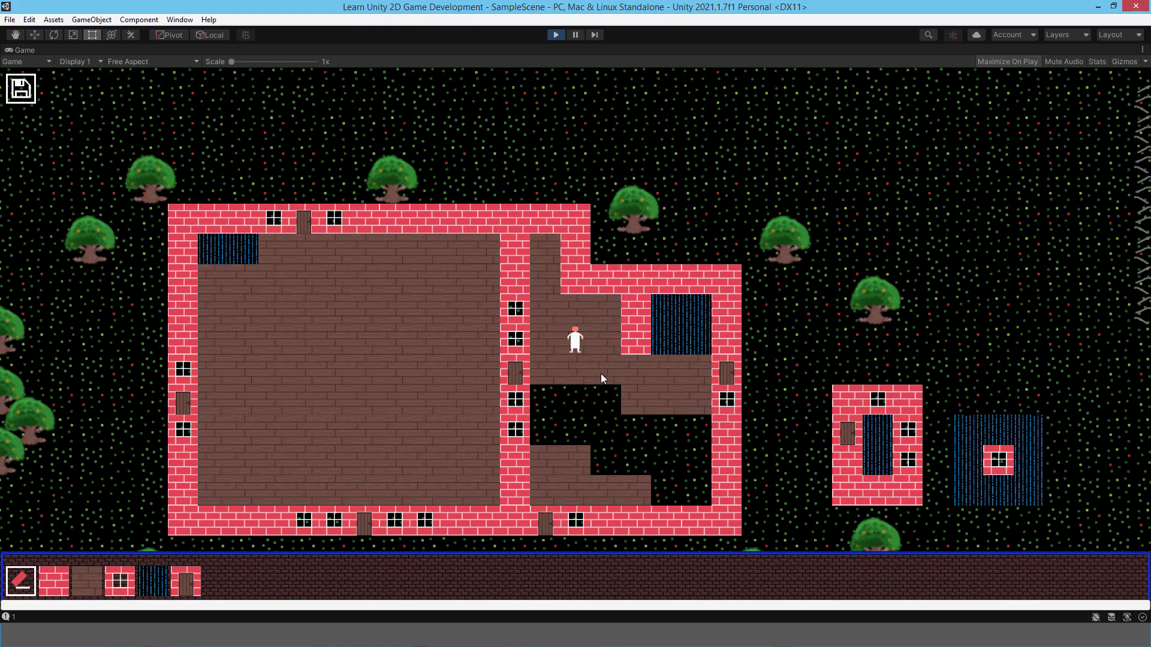
drag(606, 411, 567, 399)
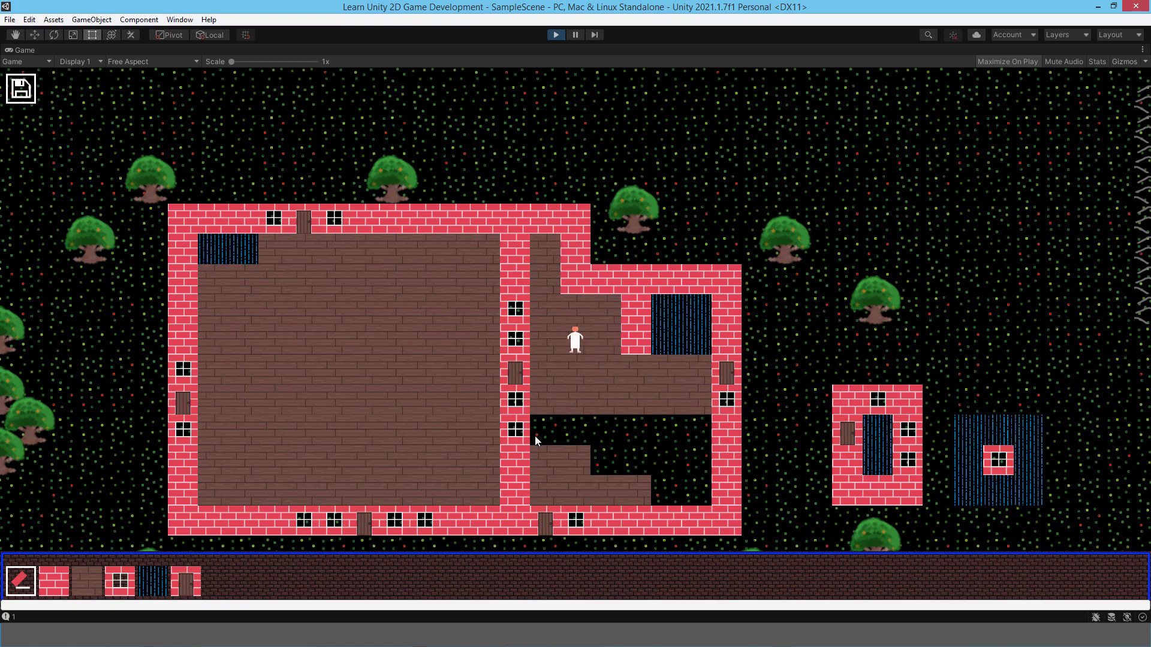
mouse_move(535, 436)
mouse_down()
mouse_move(606, 434)
mouse_move(604, 455)
mouse_move(641, 462)
mouse_move(642, 423)
mouse_move(665, 425)
mouse_move(668, 491)
mouse_up()
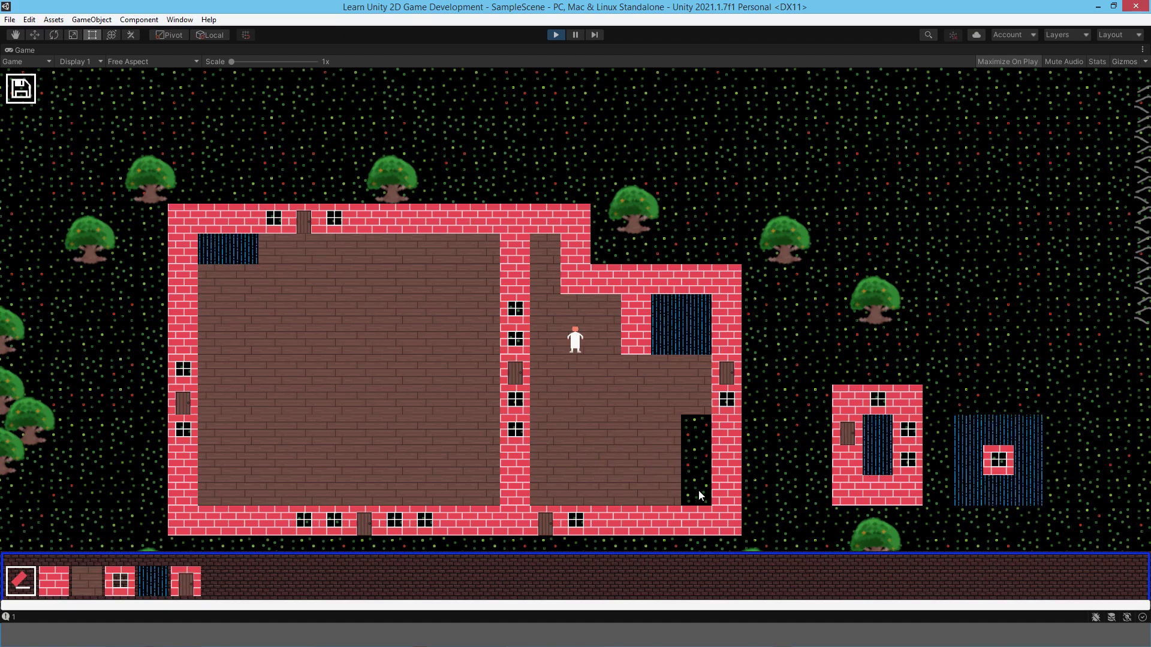
click(696, 431)
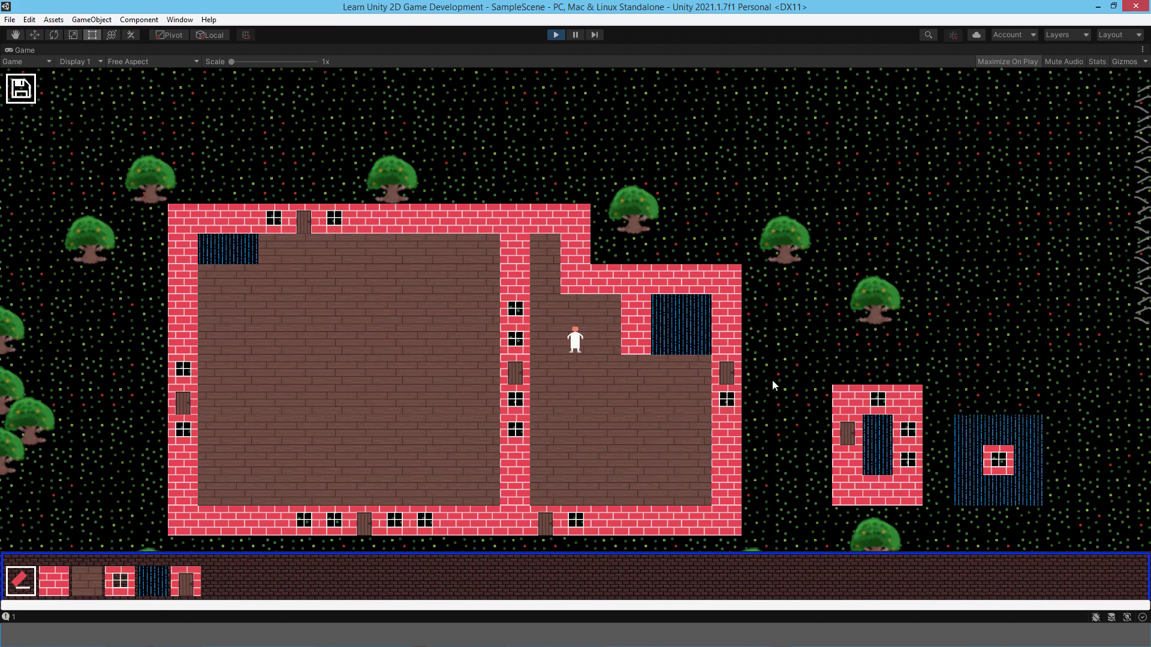
key(d)
key(d)
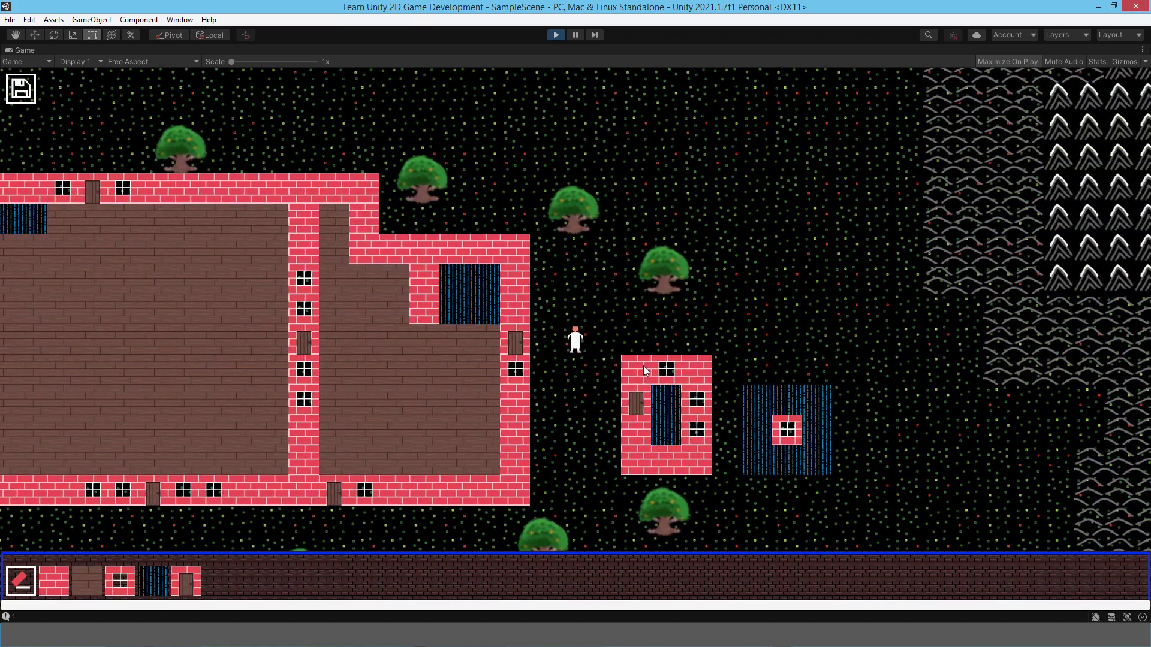
click(593, 488)
Walk the player down past the small house and pond, then right, up and left across the grass
key(s)
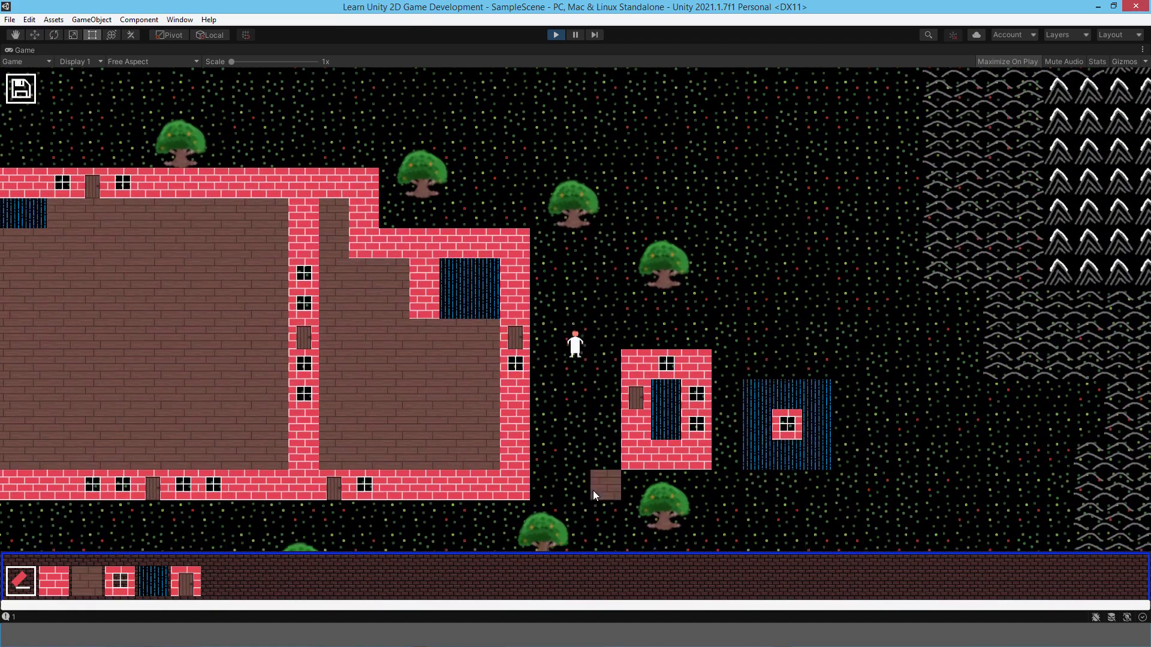
key(s)
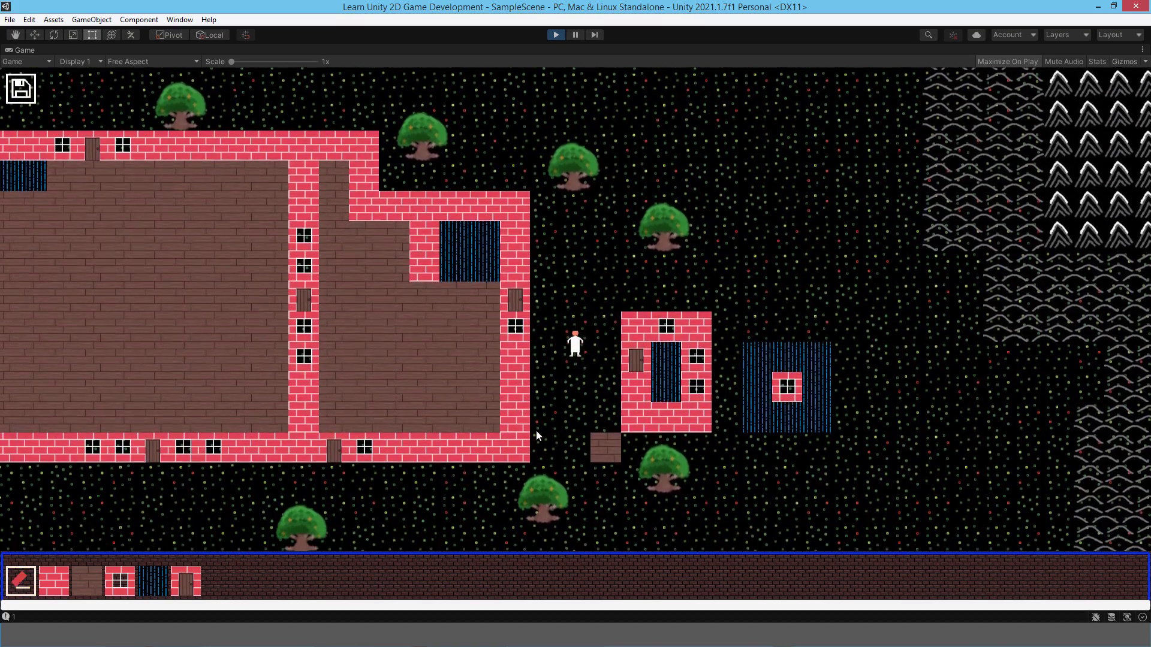
key(s)
key(d)
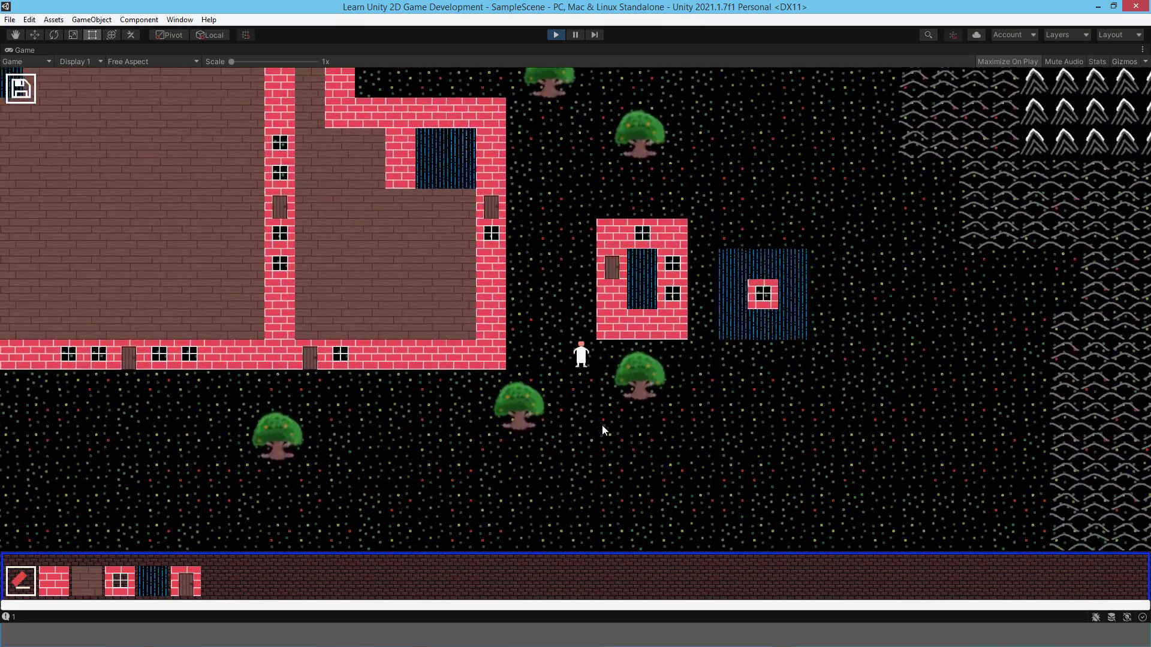
key(s)
key(a)
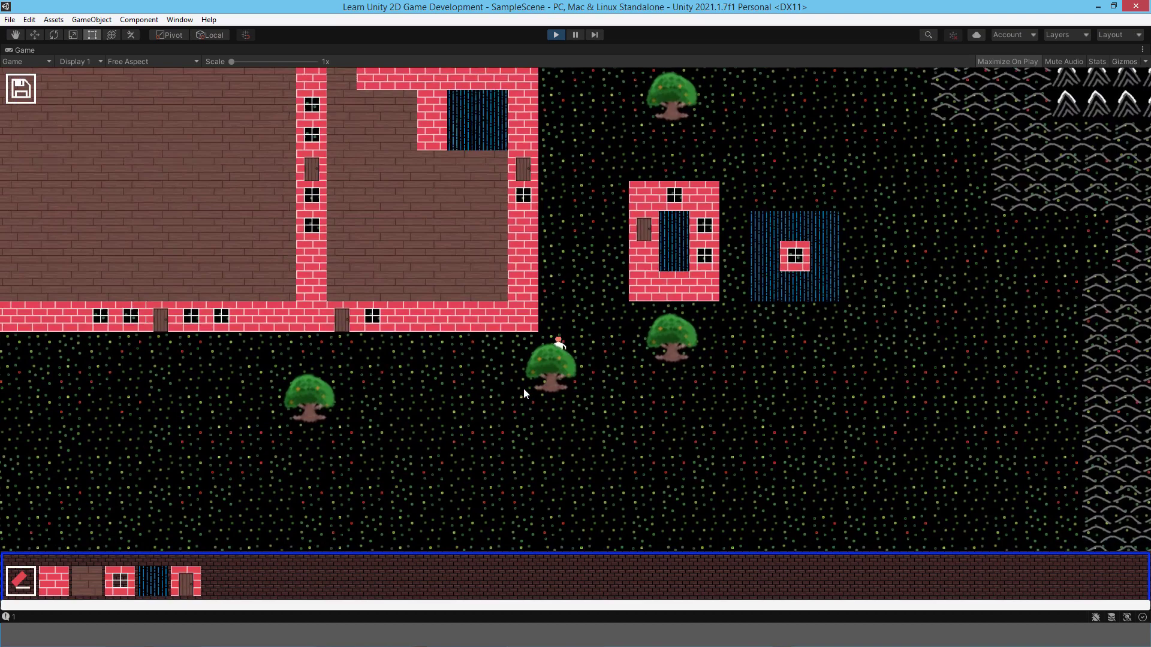
key(s)
key(a)
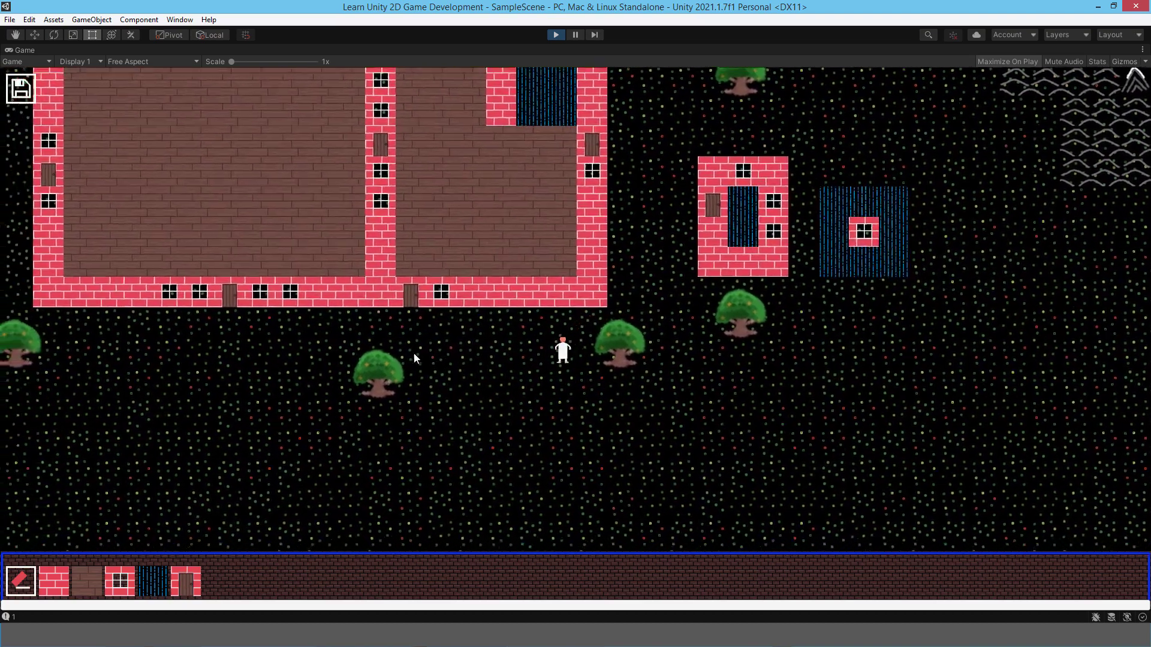
key(s)
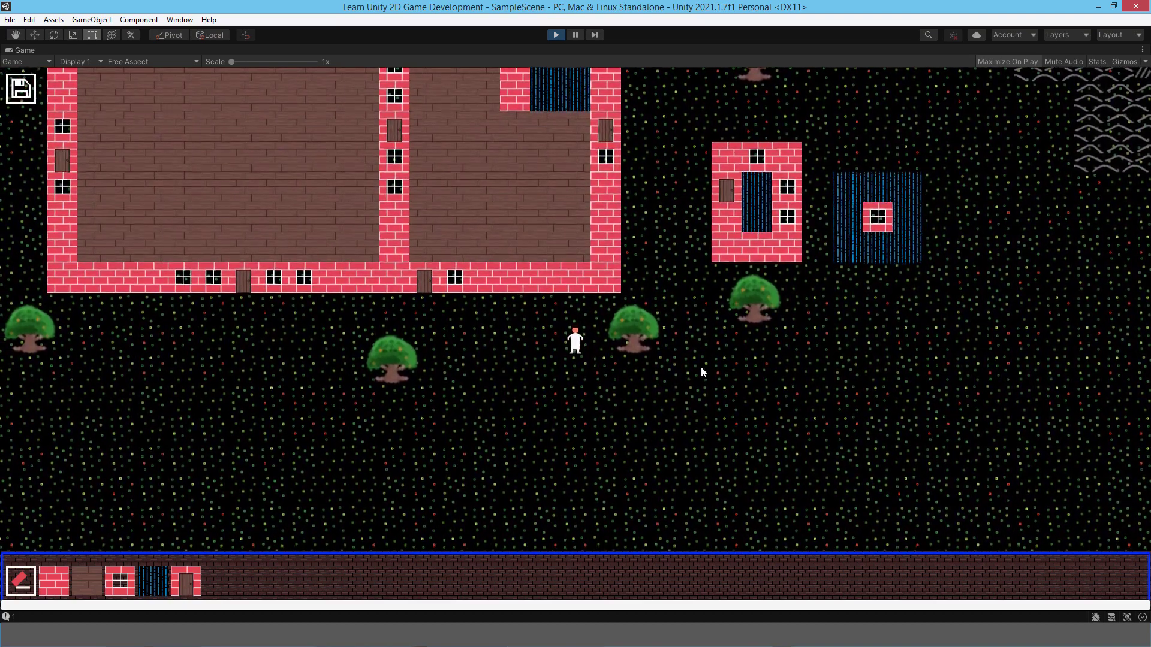
key(s)
key(d)
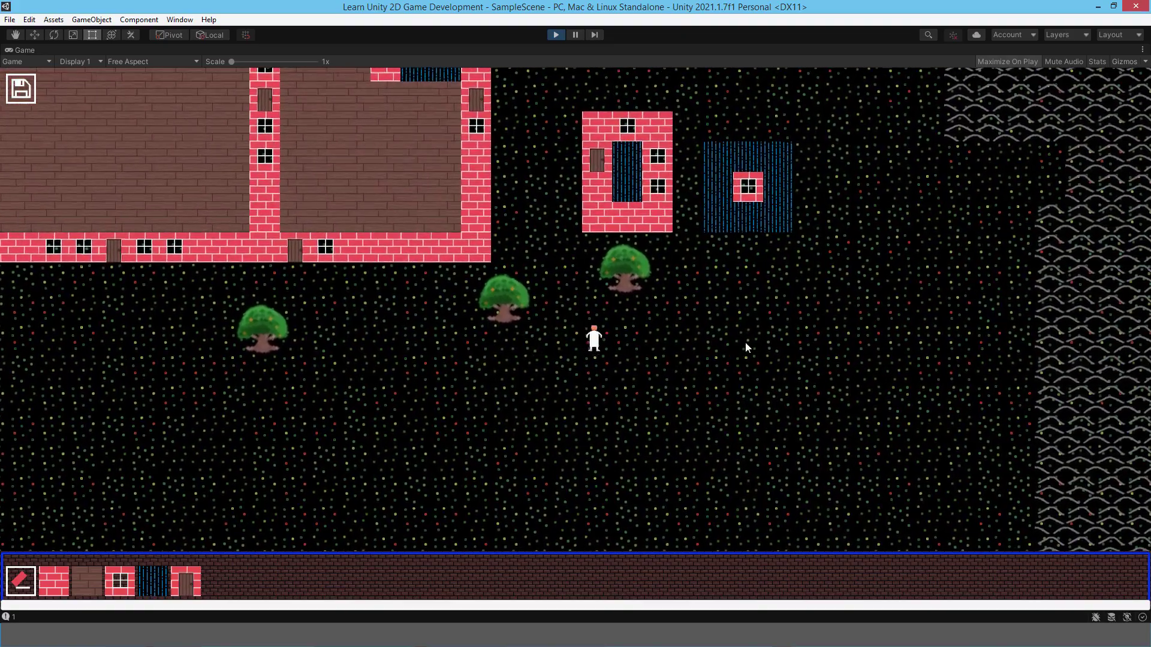
key(w)
key(d)
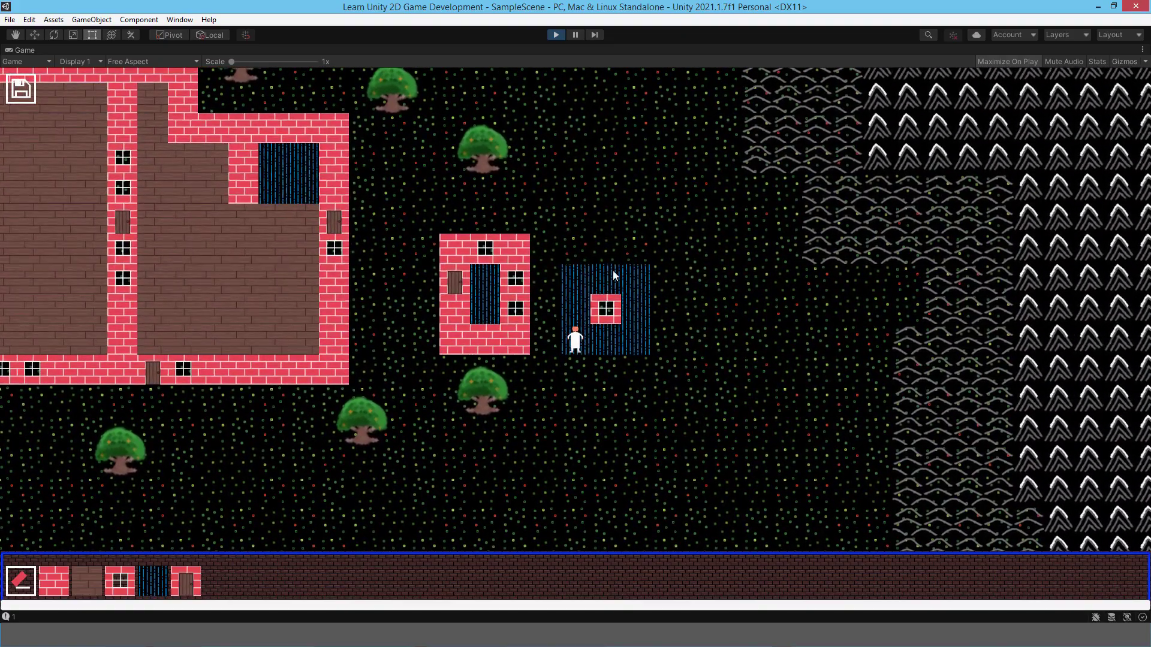
key(w)
key(a)
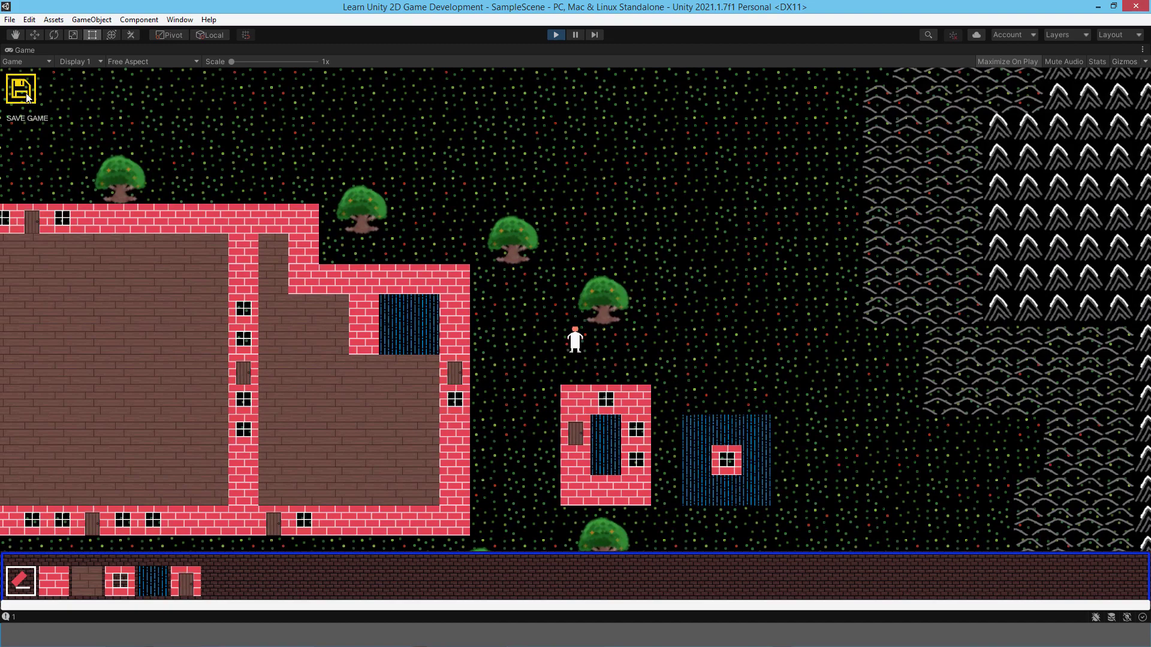
Stop and restart the game so the saved brick town reloads
key(w)
key(a)
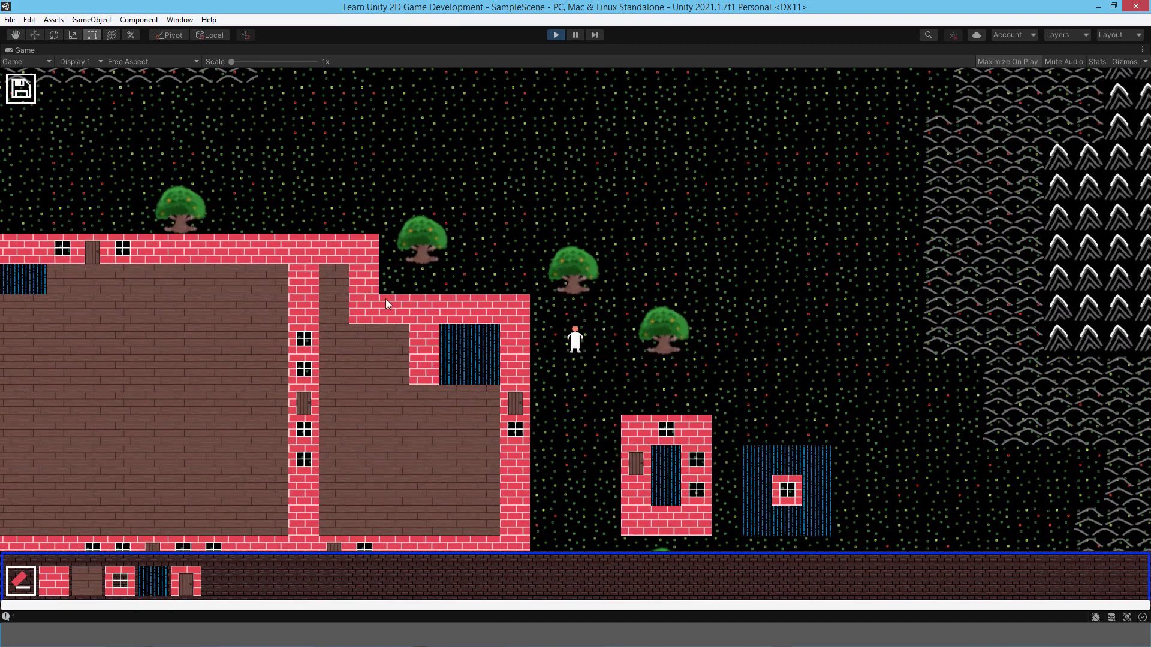
click(559, 39)
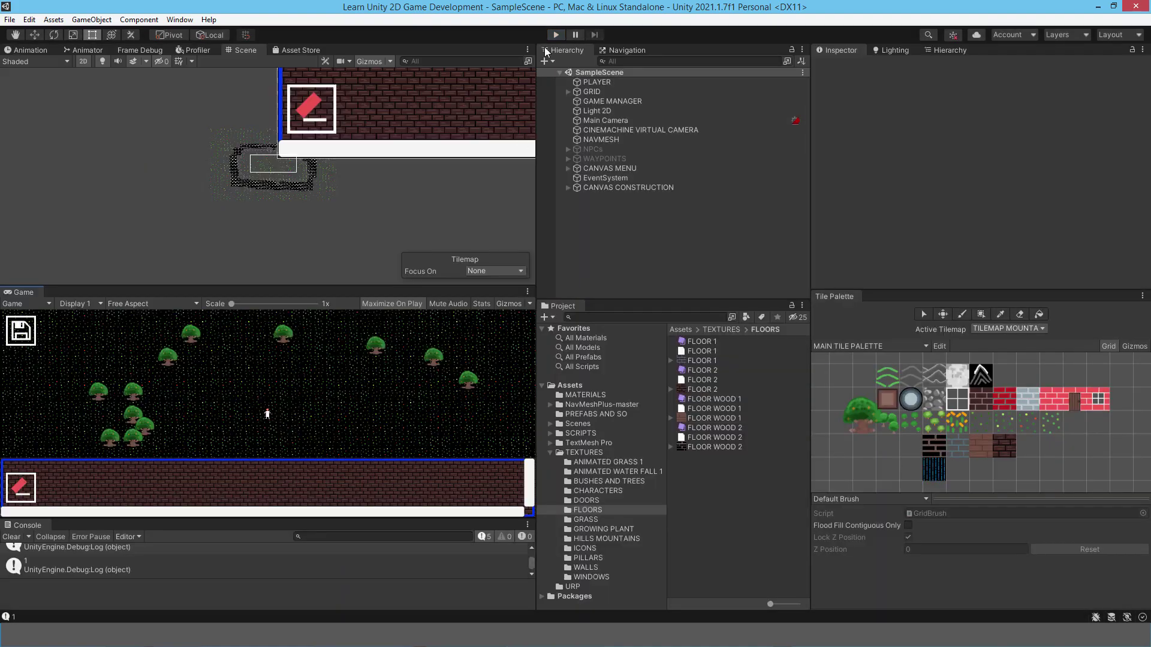
click(557, 34)
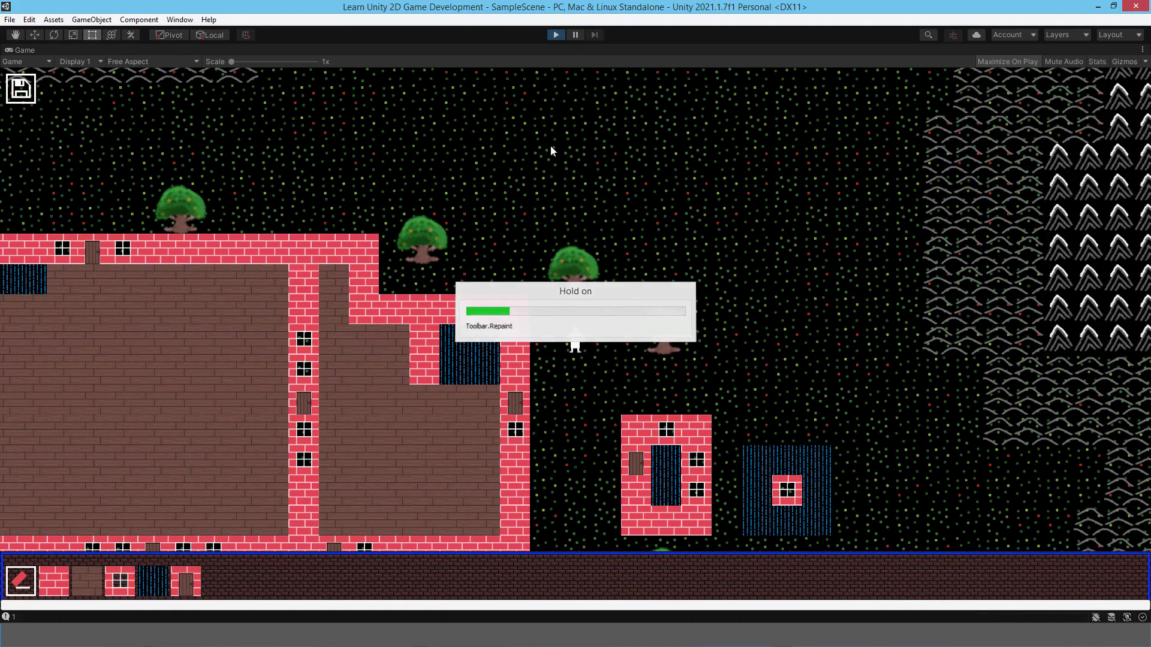
Click-walk the player into the big building's interior and out through its bottom door
click(544, 433)
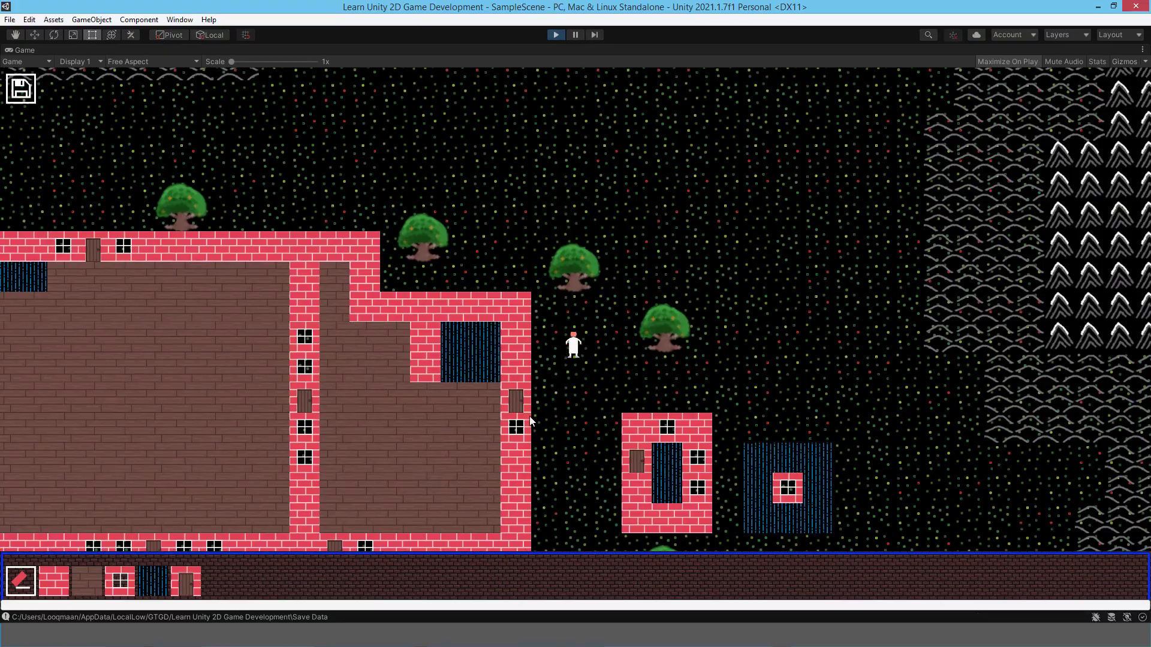
click(441, 397)
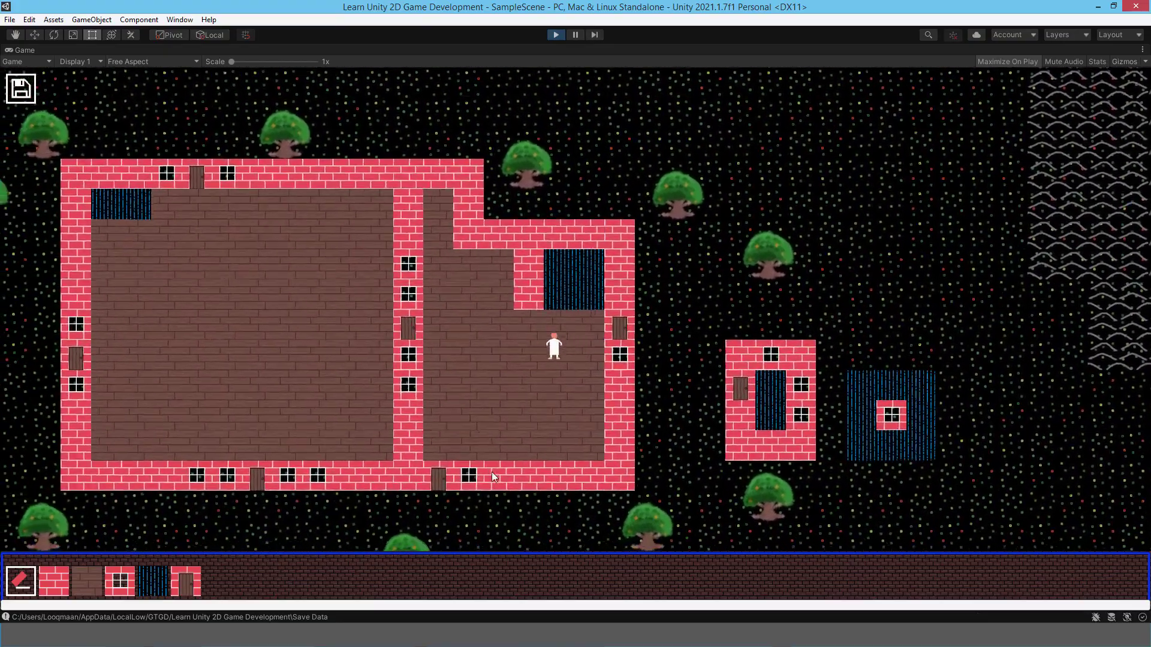
click(477, 494)
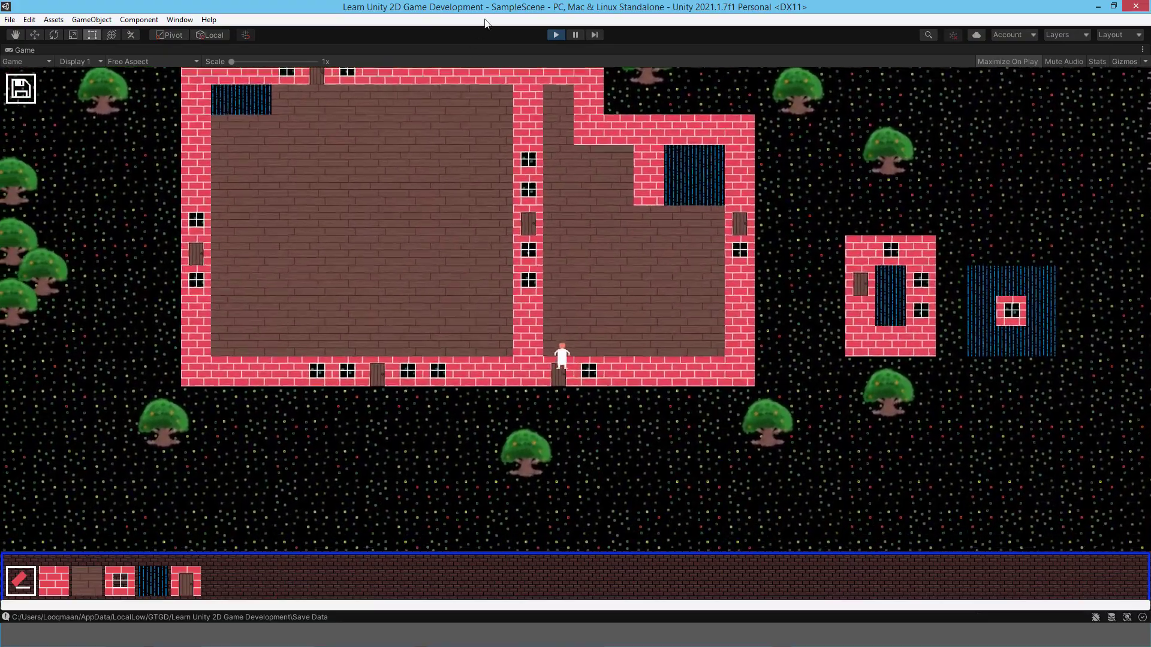
Stop the running game to leave Play mode
click(555, 36)
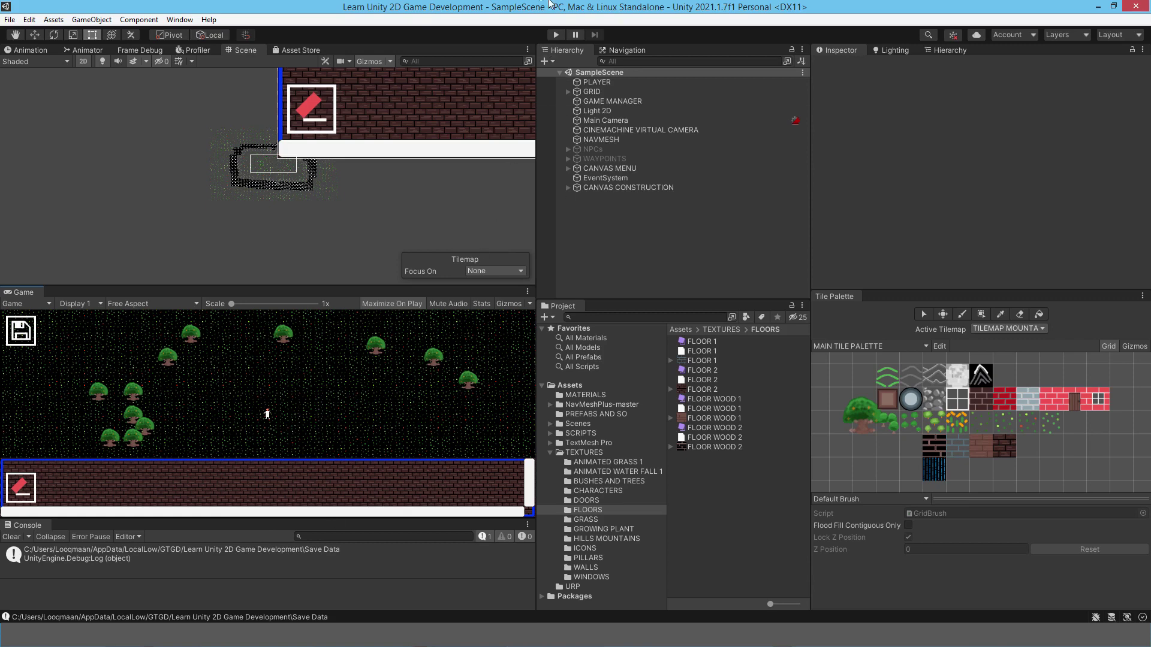
Start the game, turn off Maximize for the Game view, and select GAME MANAGER
click(556, 34)
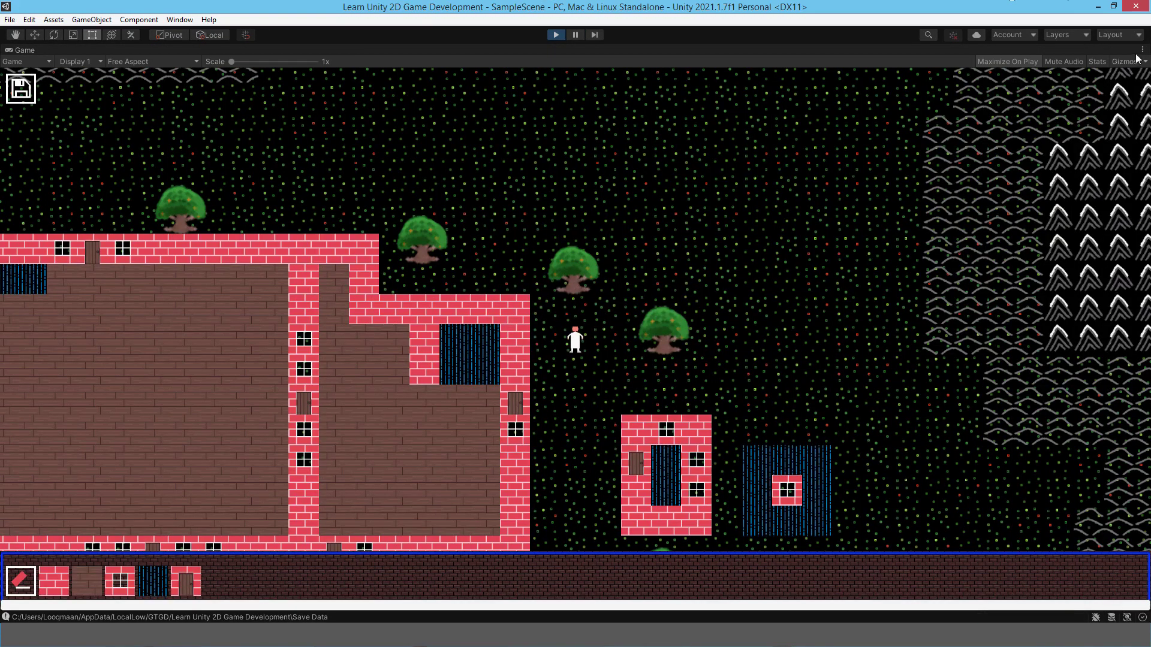
click(1142, 50)
click(1013, 92)
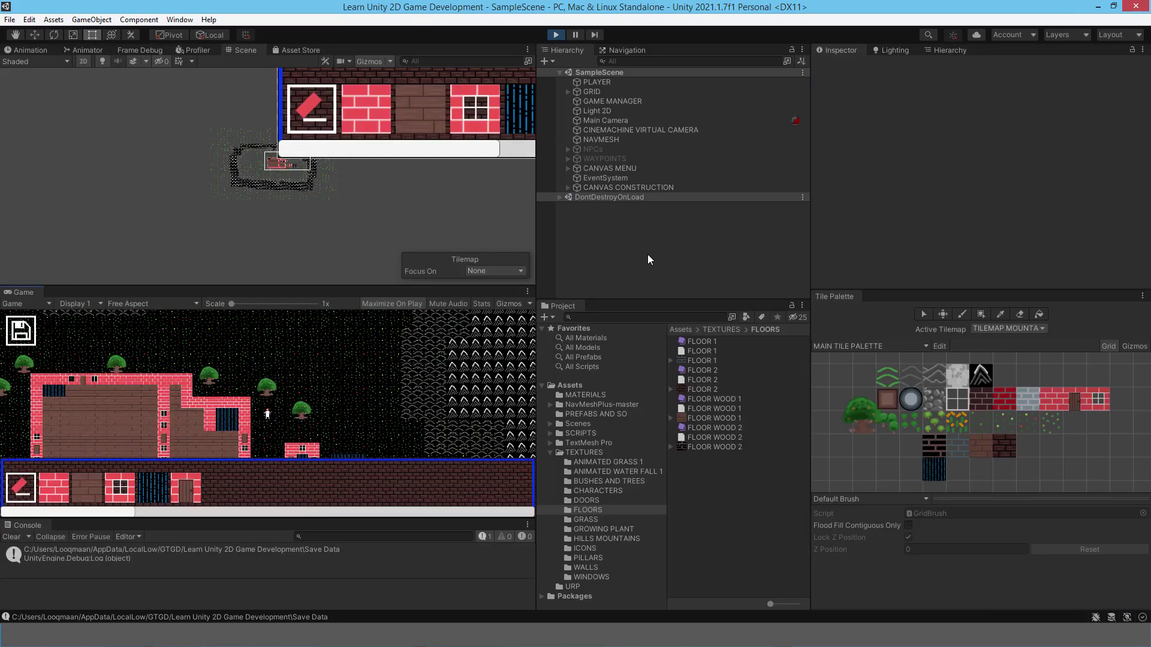
click(604, 103)
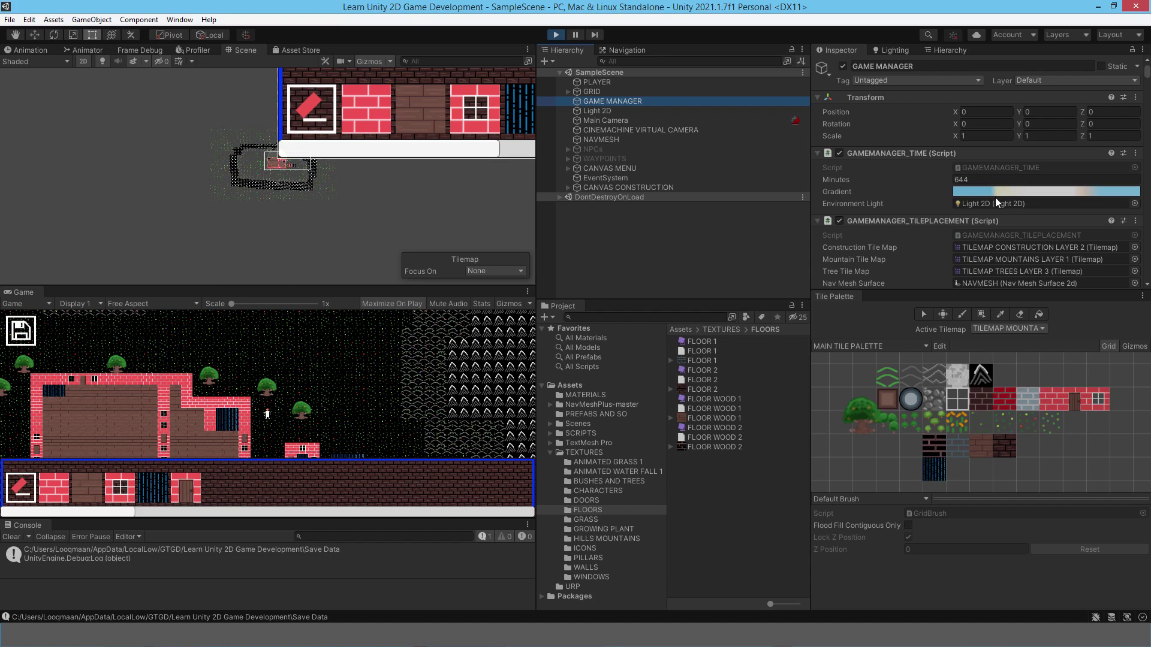
Set GAMEMANAGER_TIME Minutes to 1, nudge it up, then make the Game view taller
click(979, 179)
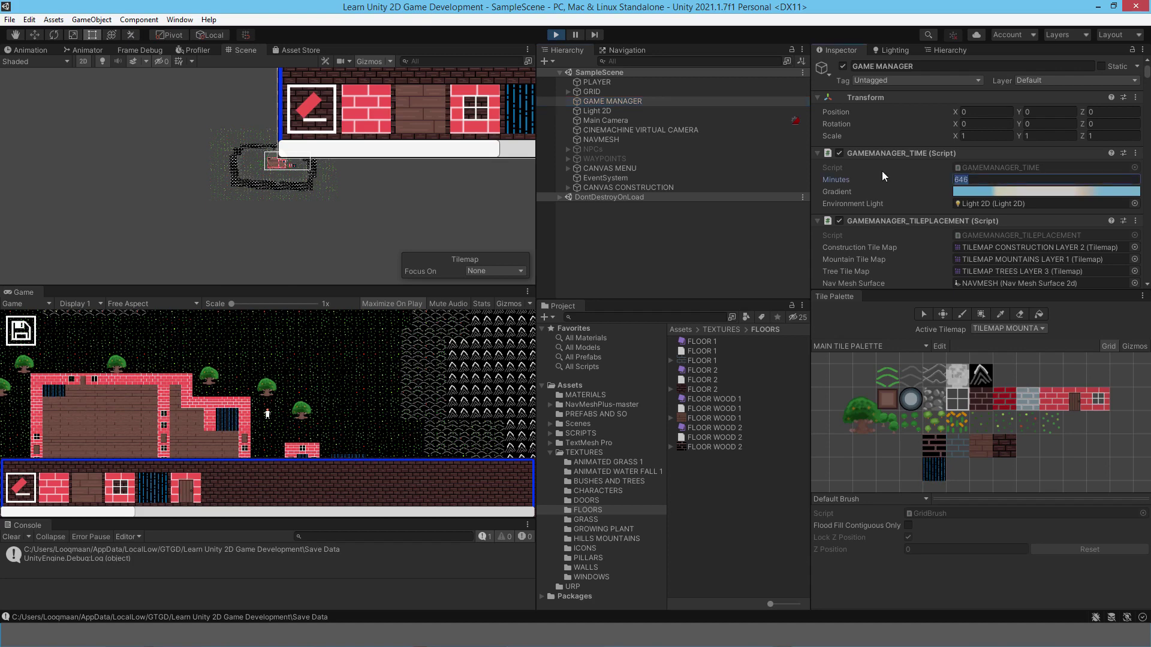
text(1)
drag(950, 182, 954, 183)
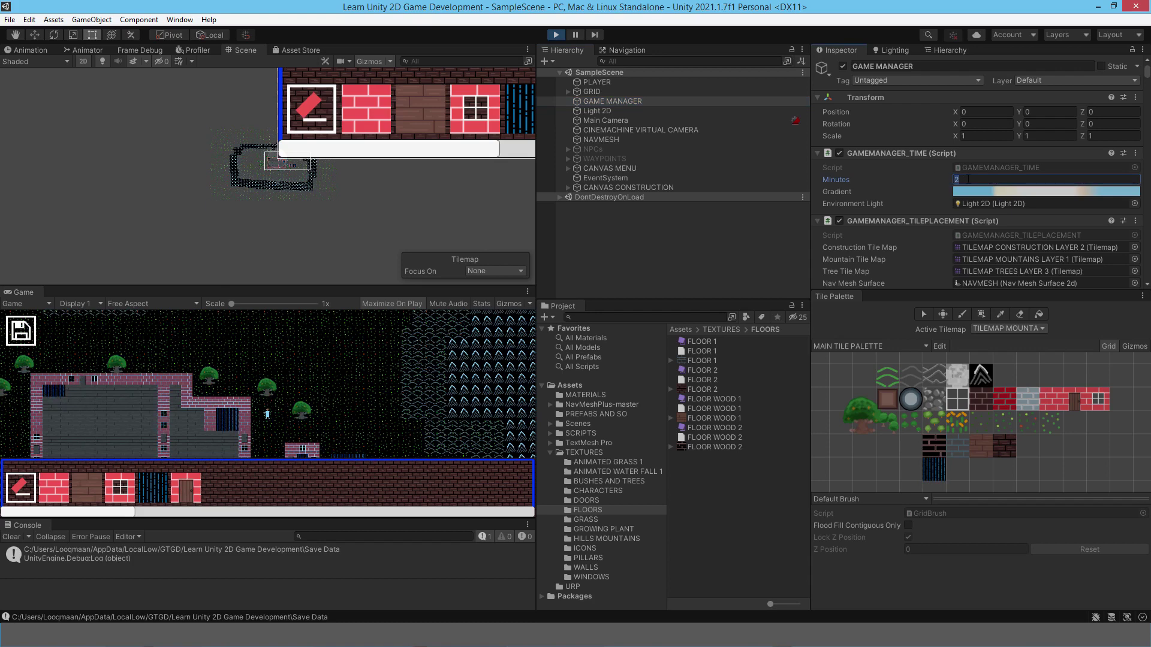
click(596, 100)
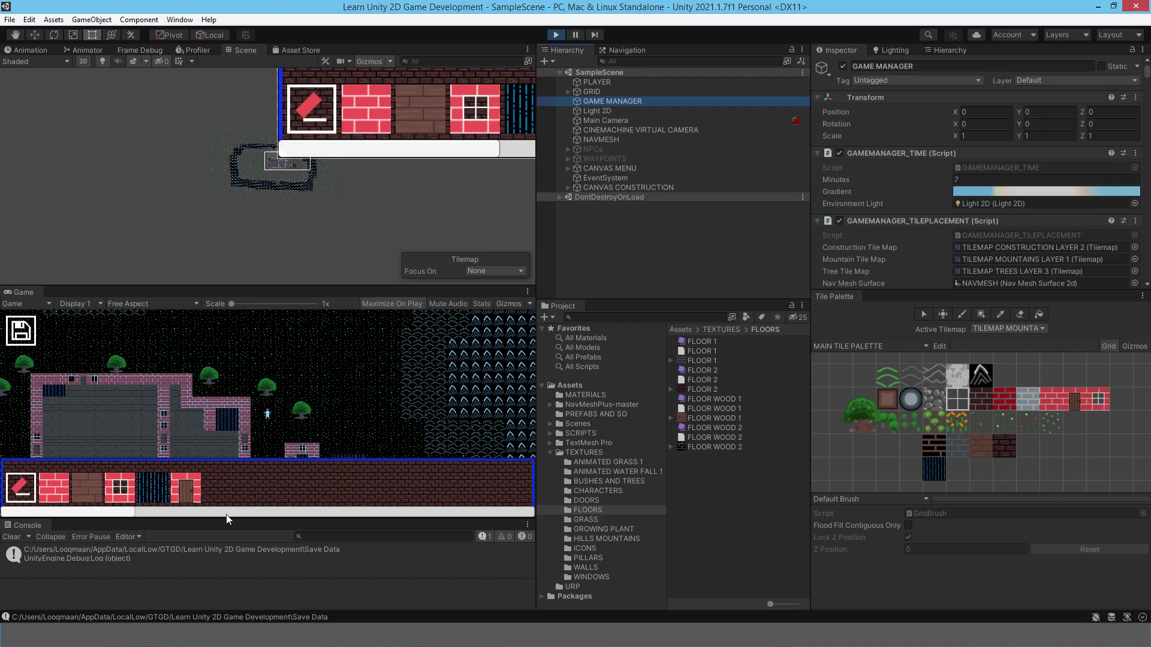
drag(225, 520, 219, 592)
click(275, 448)
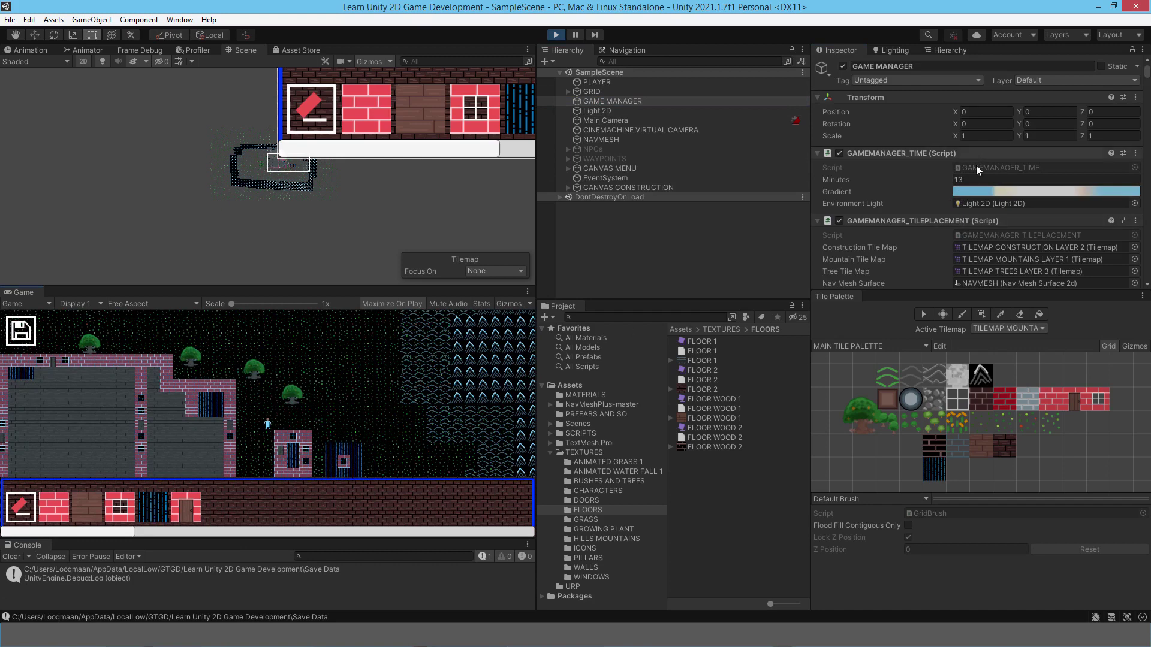
Try Minutes values 402 and then 350 in GAMEMANAGER_TIME
click(971, 181)
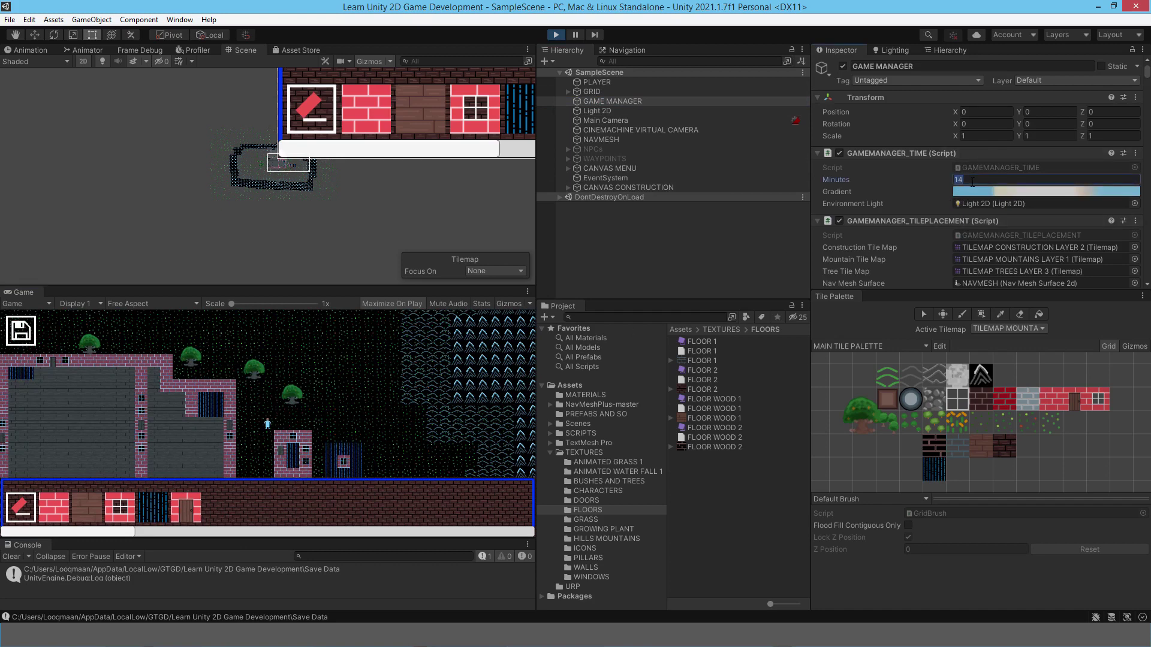
text(402)
key(Return)
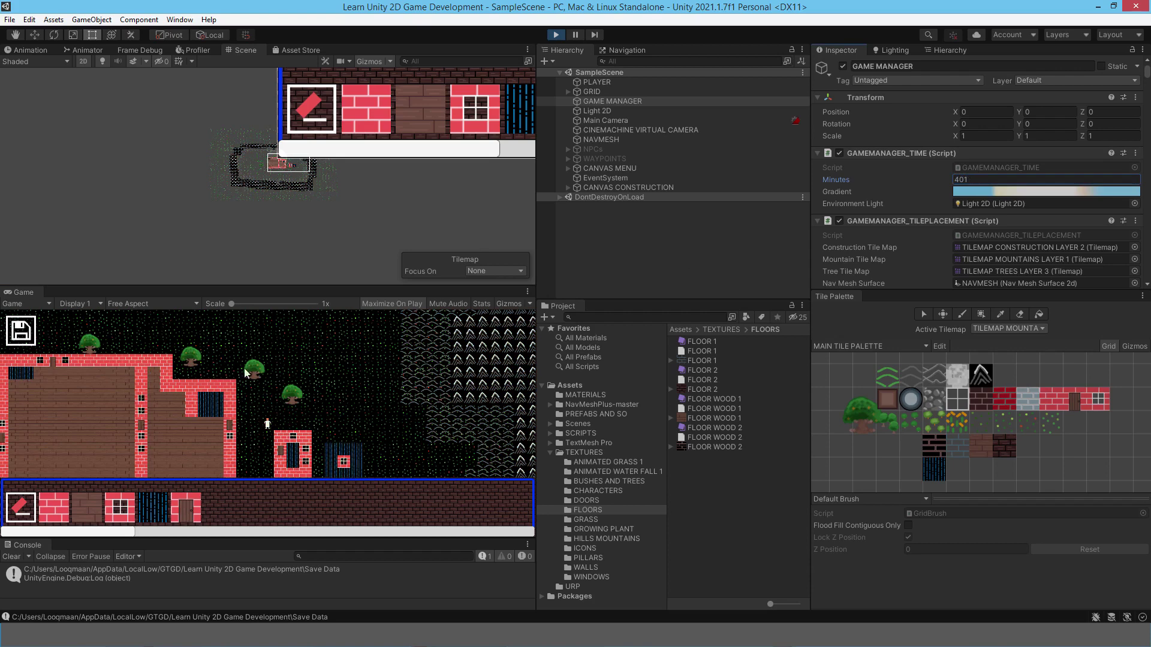
click(977, 179)
text(350)
Set Minutes to 601, then walk the player left and down in the game
click(984, 183)
text(601)
click(246, 437)
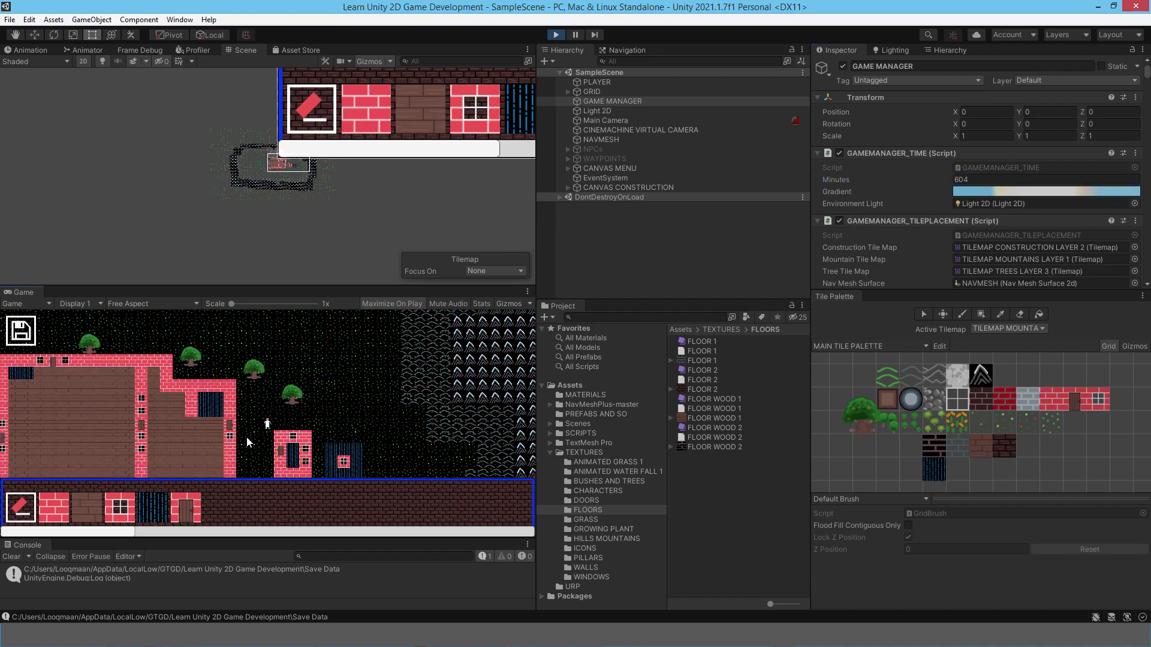
key(a)
key(s)
key(s)
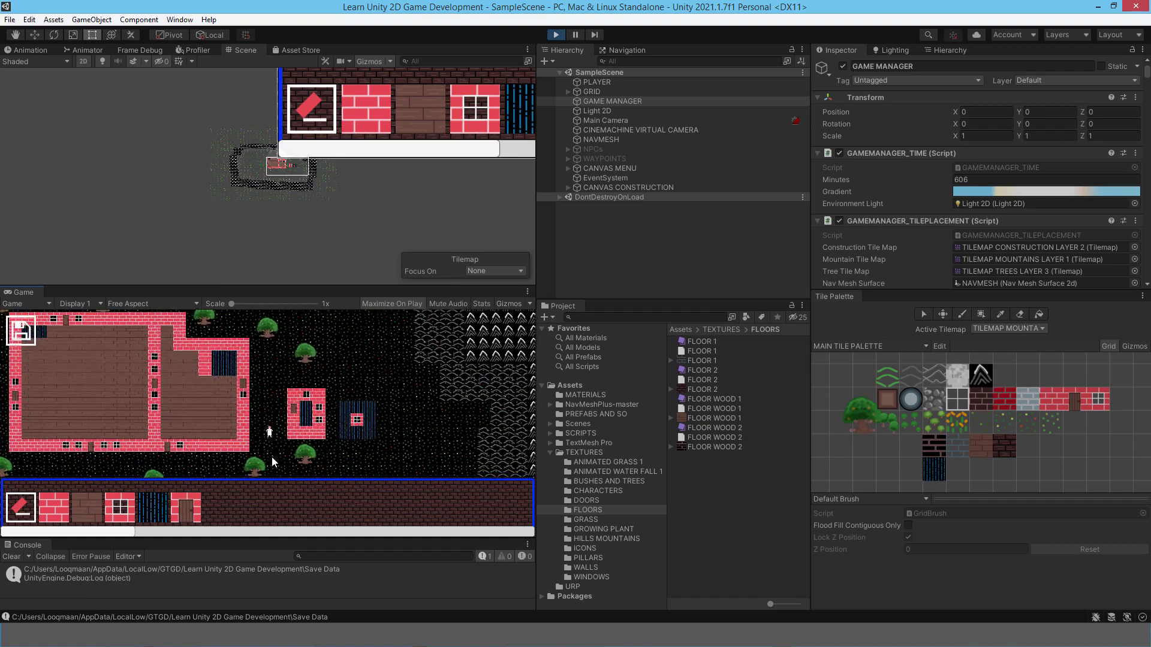